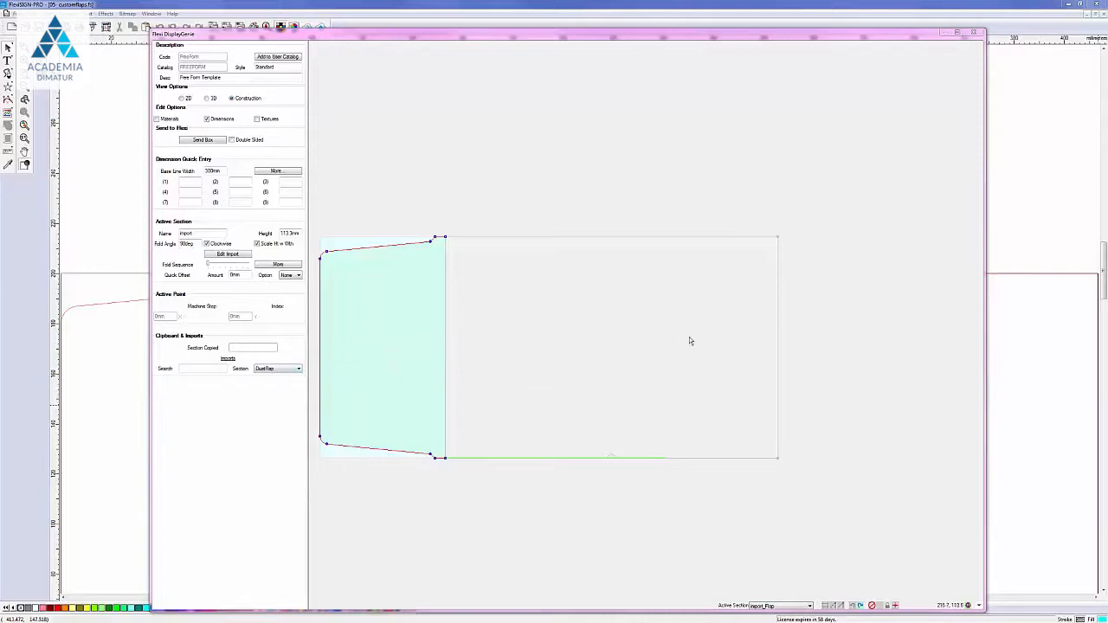
Step: Make the large rectangular Flap panel the active section
click(727, 357)
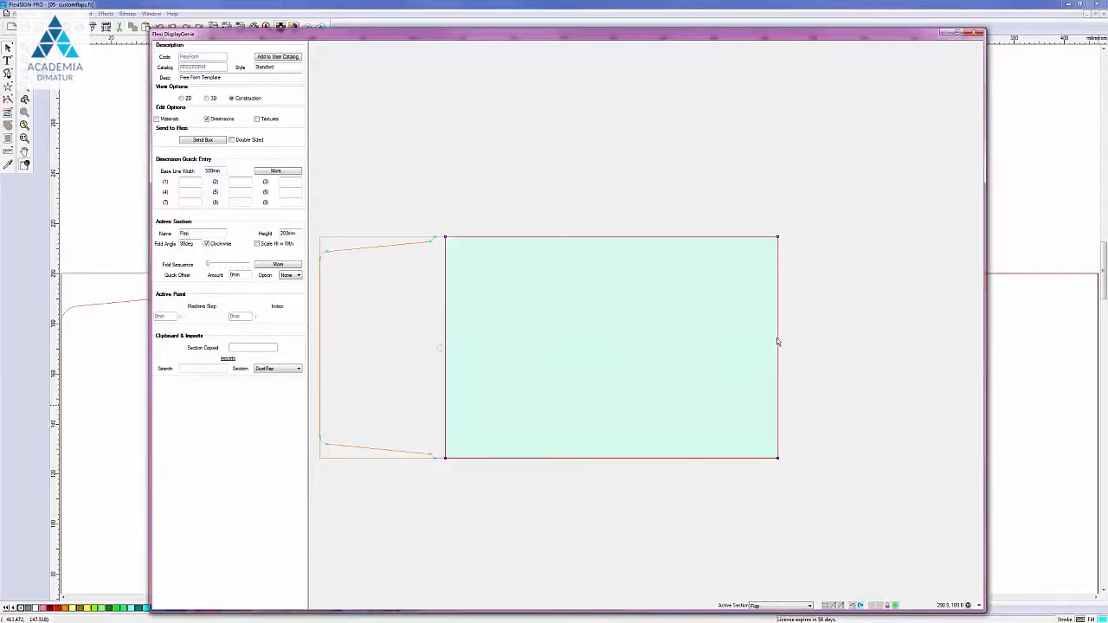
Step: Add a basic flap, Flap_1, on the Flap panel's right edge and make it active
right_click(777, 342)
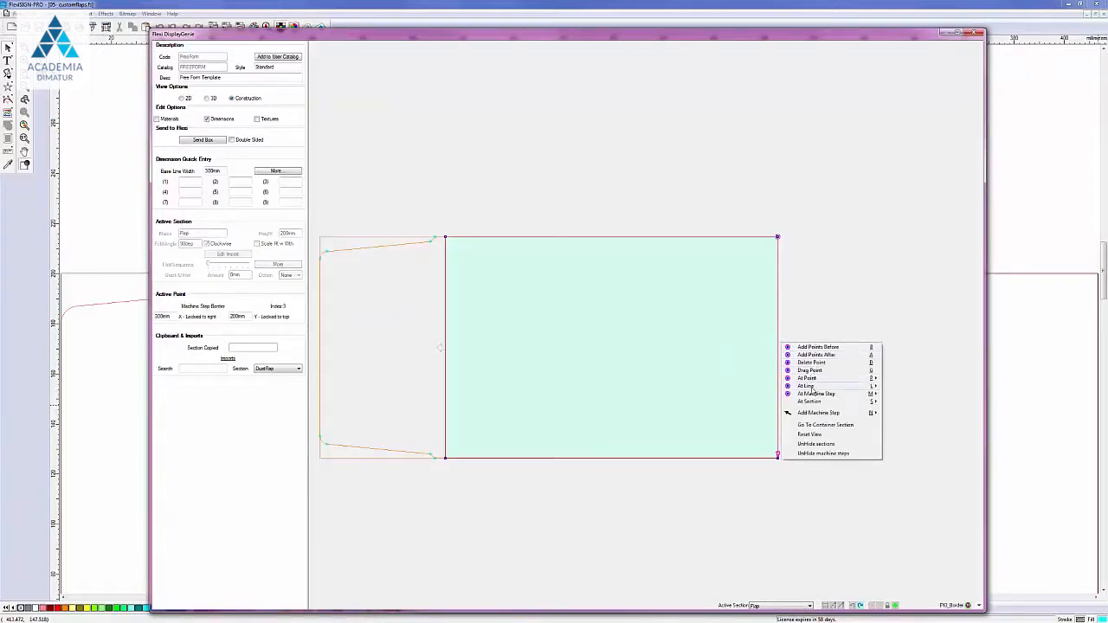
mouse_move(814, 387)
click(909, 387)
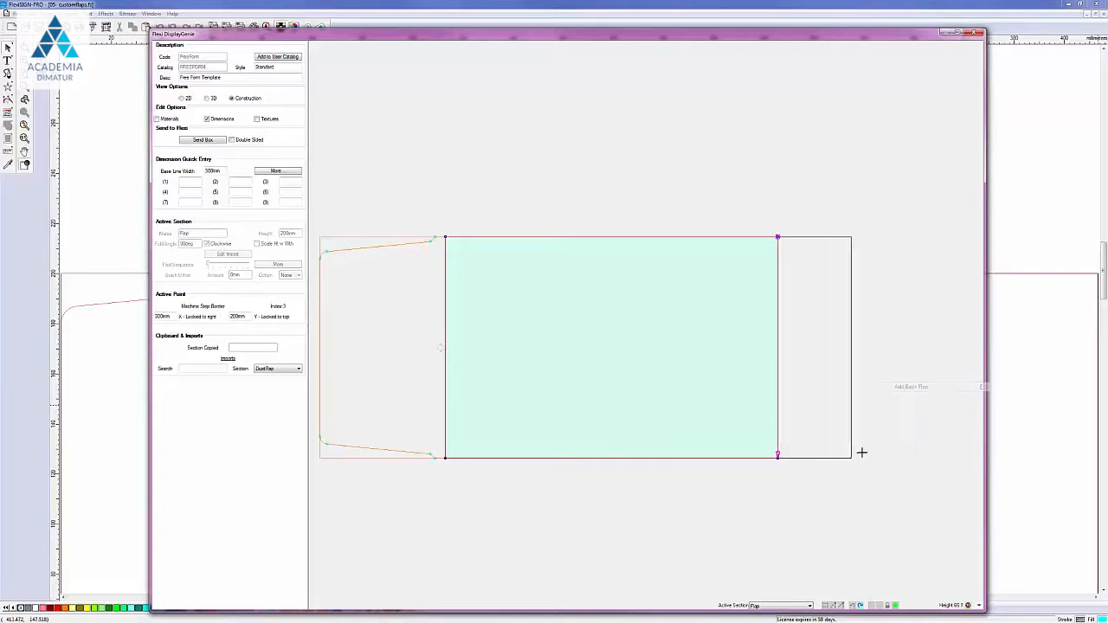
click(904, 446)
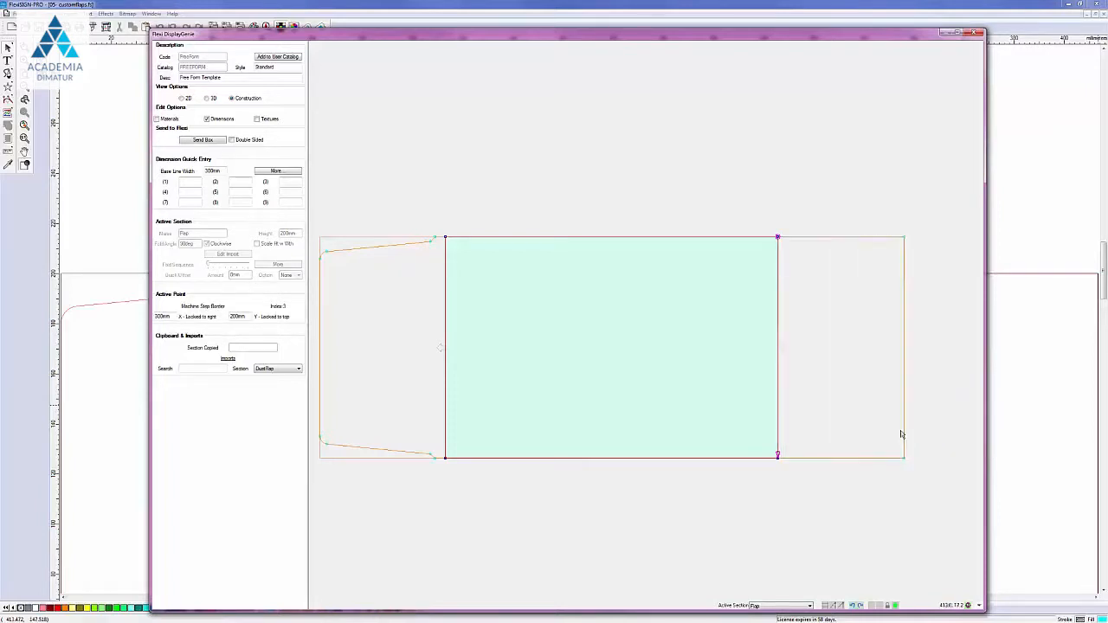
click(849, 353)
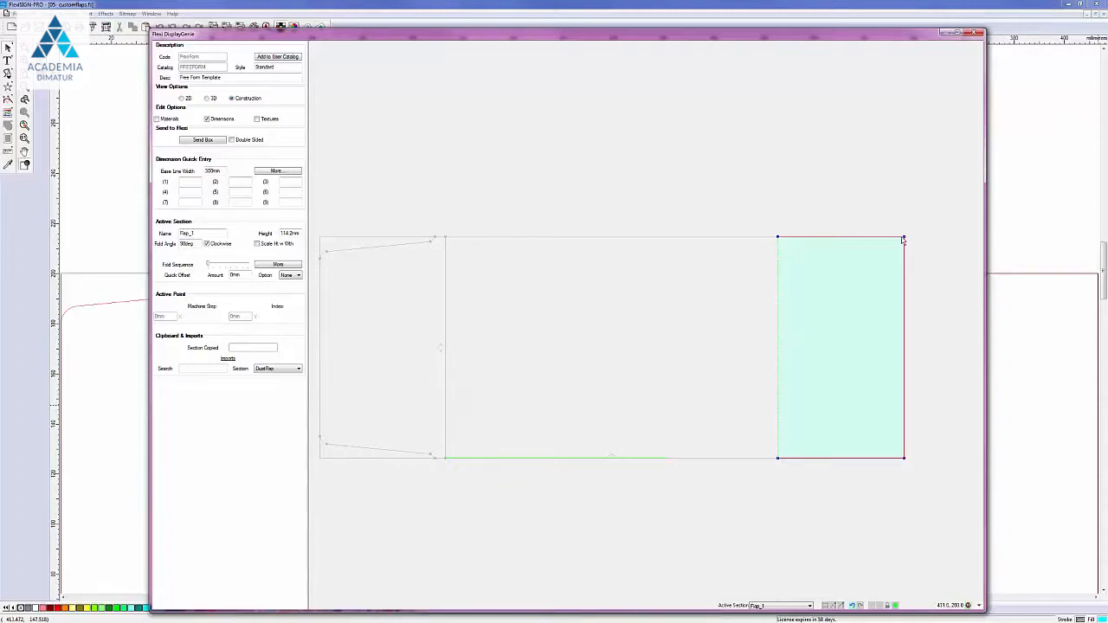
click(904, 240)
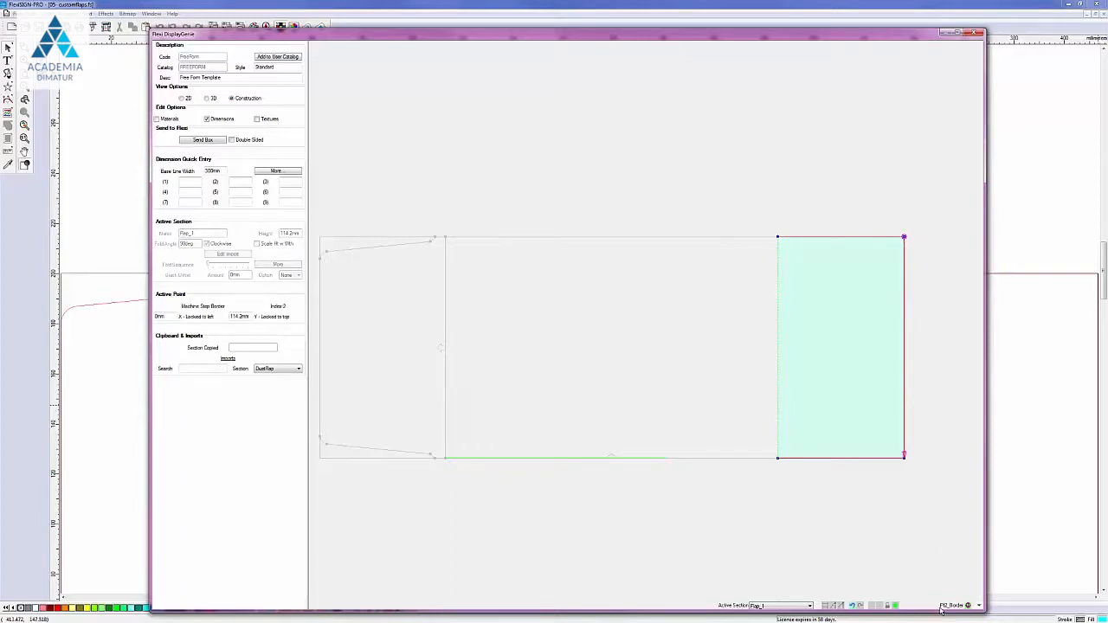
click(904, 459)
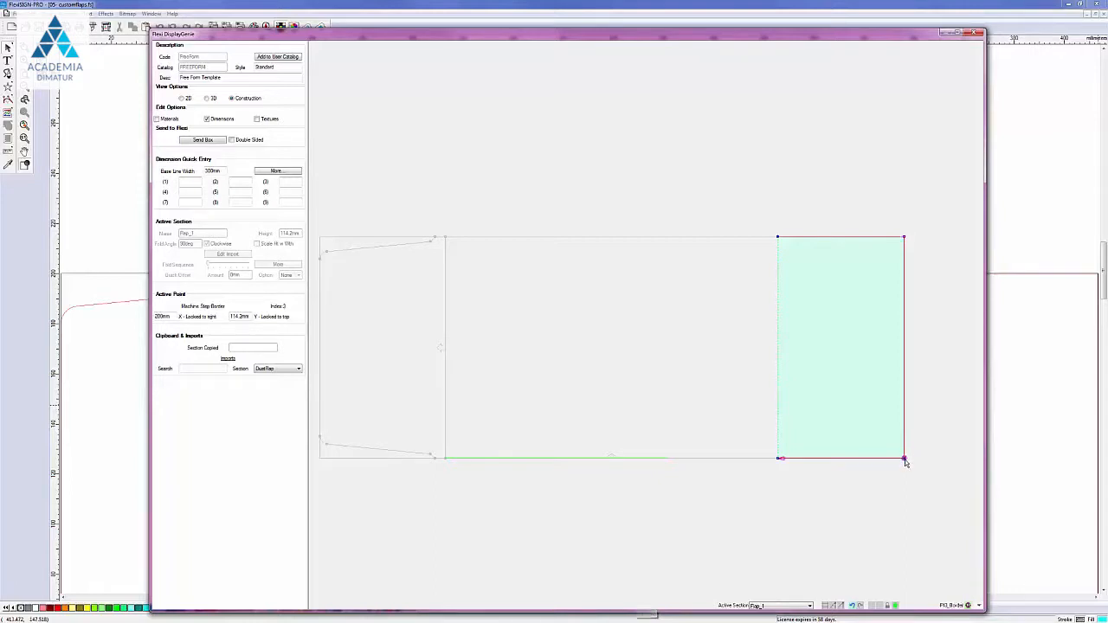
click(778, 461)
click(777, 459)
click(777, 460)
click(777, 460)
click(778, 459)
click(777, 460)
Step: Hide the machine step on Flap_1's fold line at its bottom-left corner
right_click(778, 460)
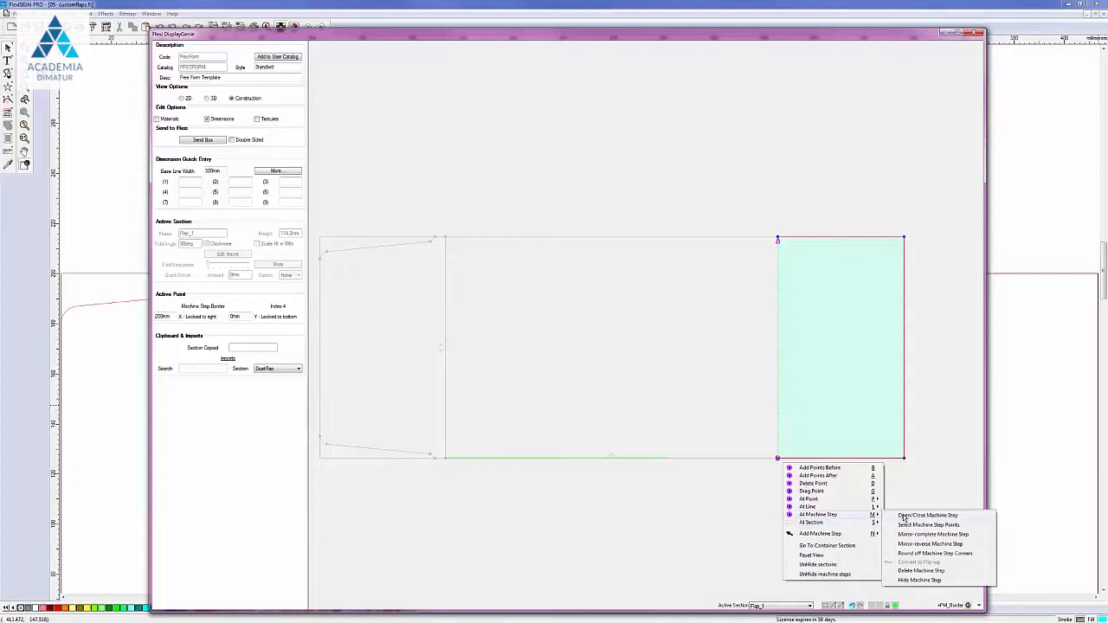
click(903, 517)
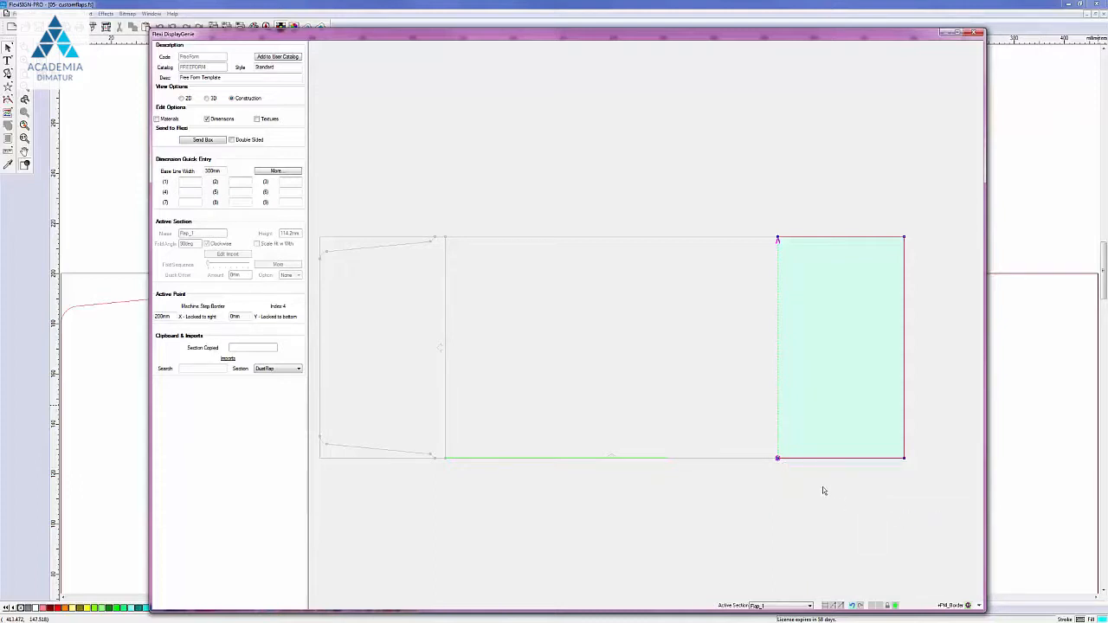
right_click(777, 460)
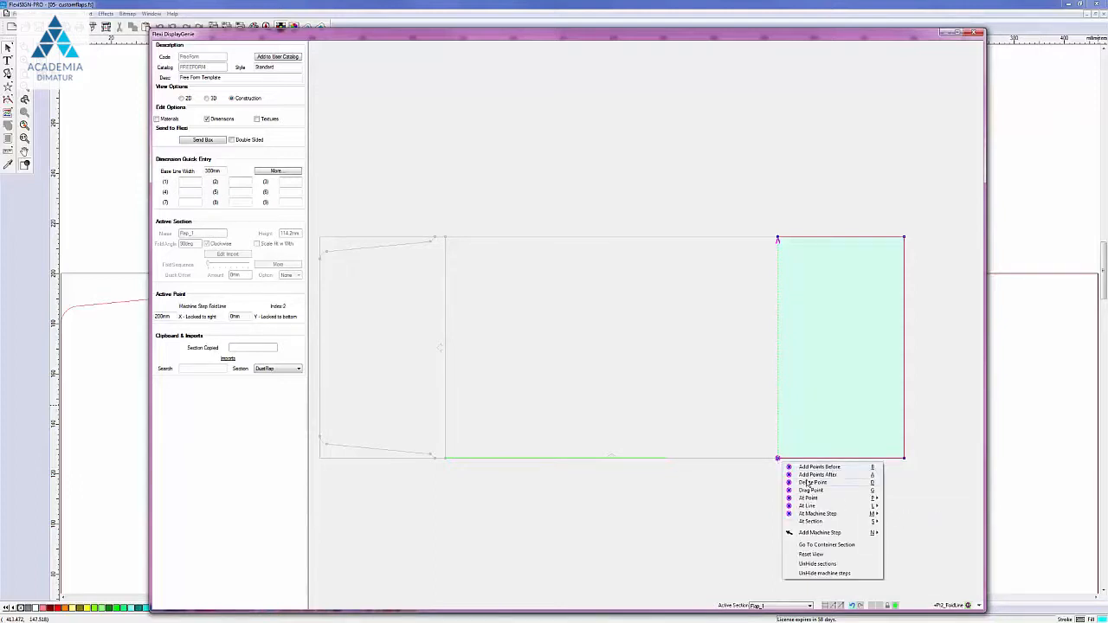
mouse_move(849, 514)
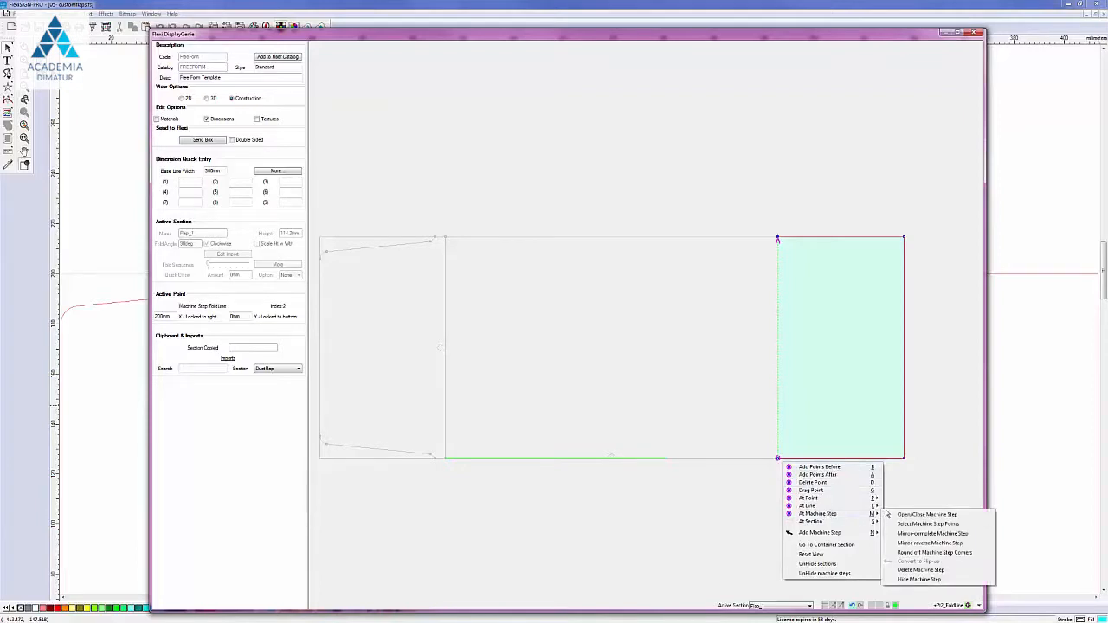
click(901, 517)
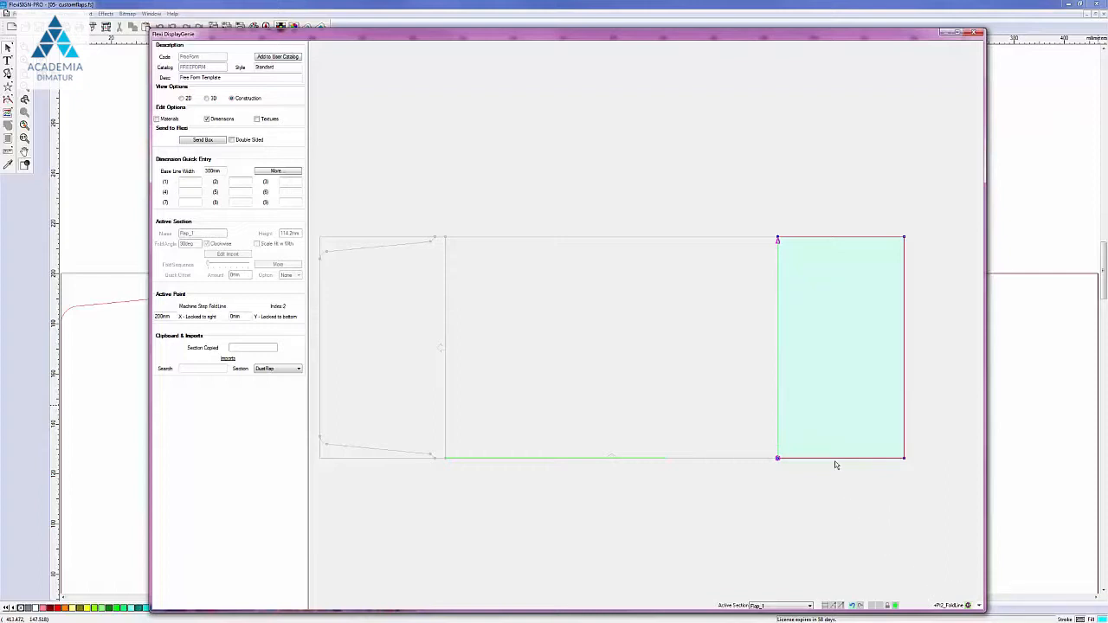
right_click(777, 459)
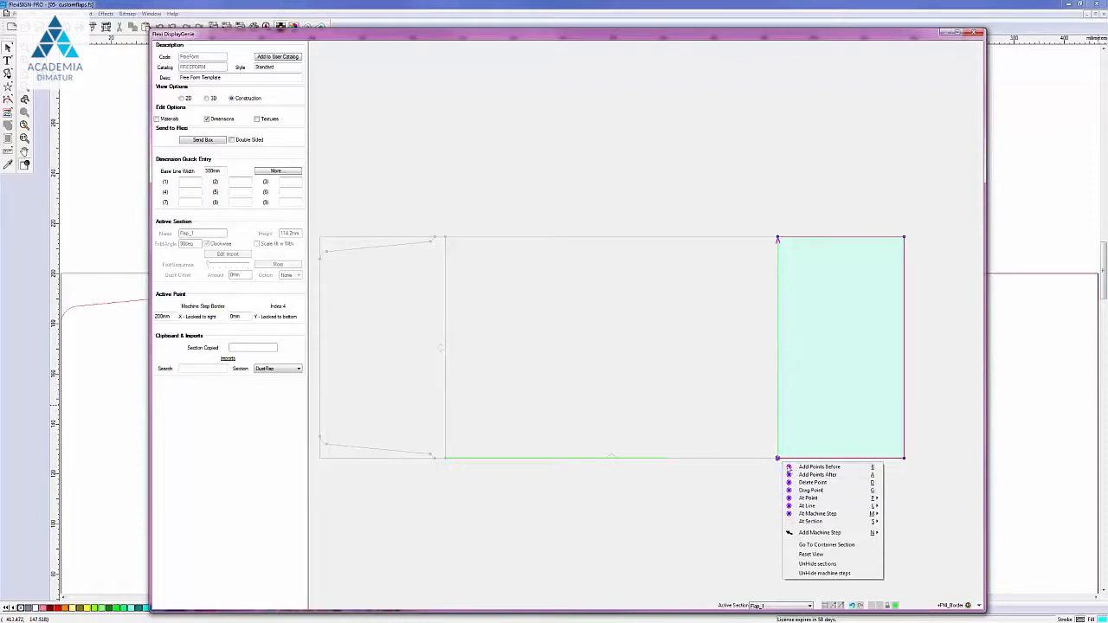
click(778, 460)
right_click(778, 461)
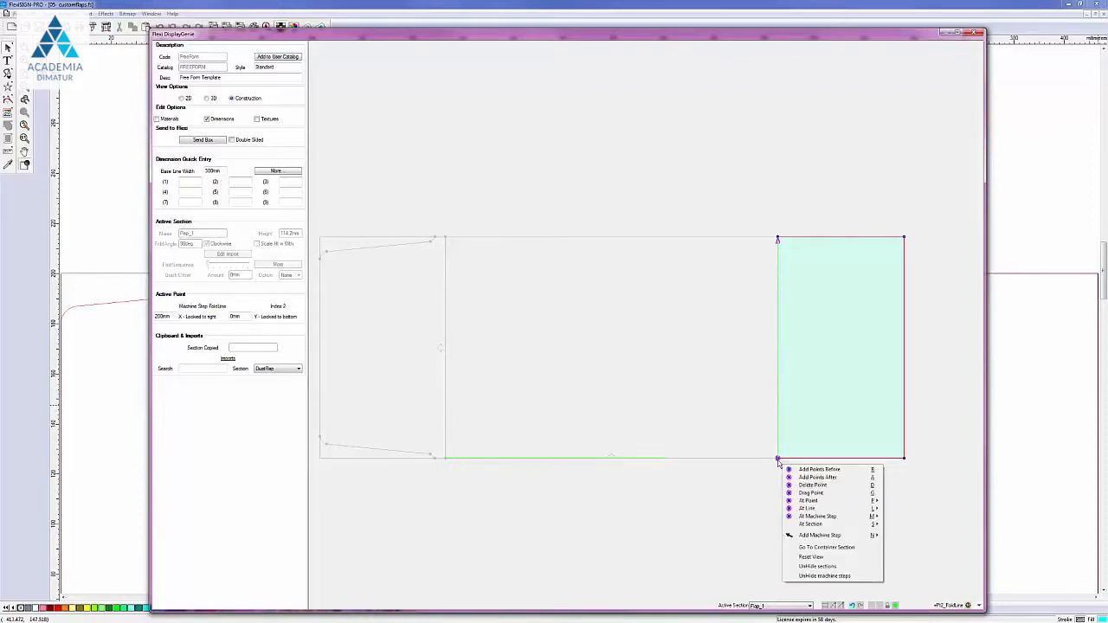
mouse_move(822, 516)
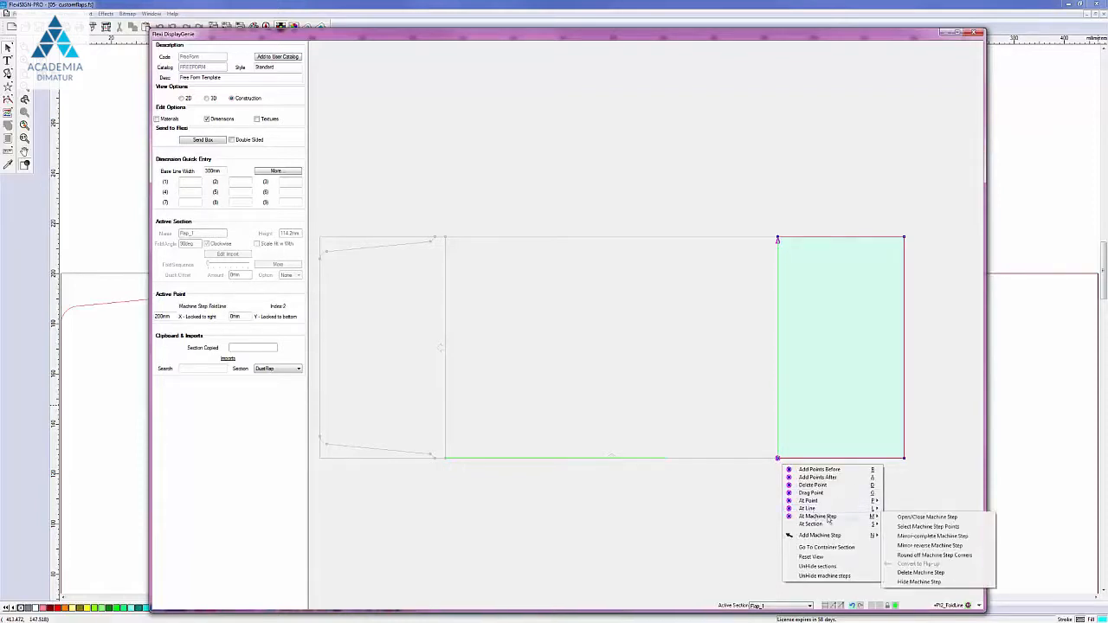
click(915, 583)
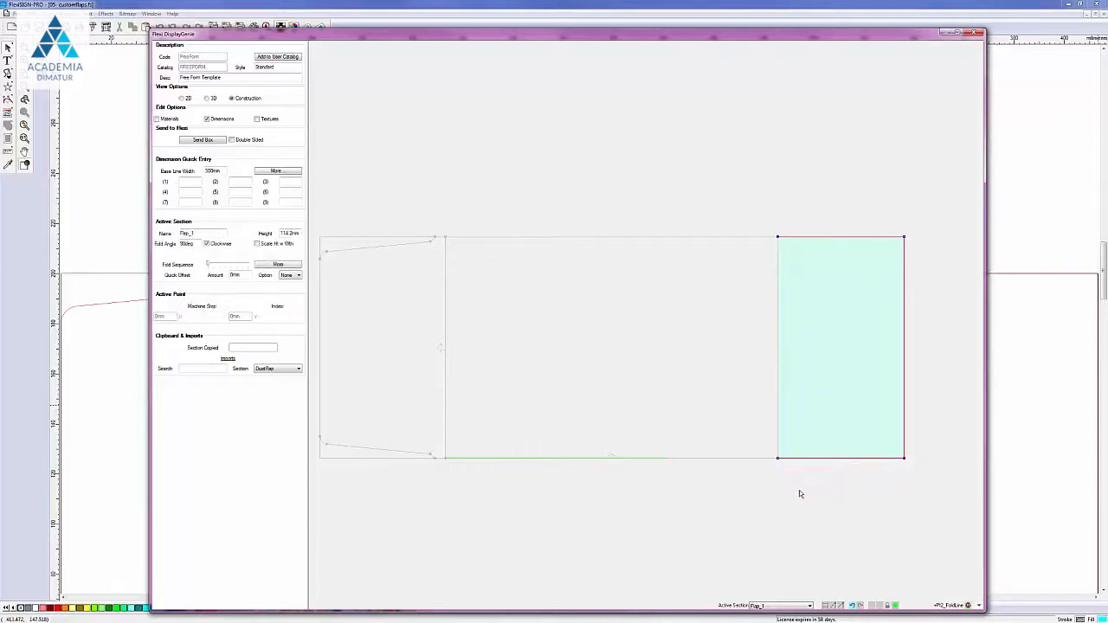
Step: Copy the flap section to the clipboard and unhide the hidden machine steps
right_click(777, 459)
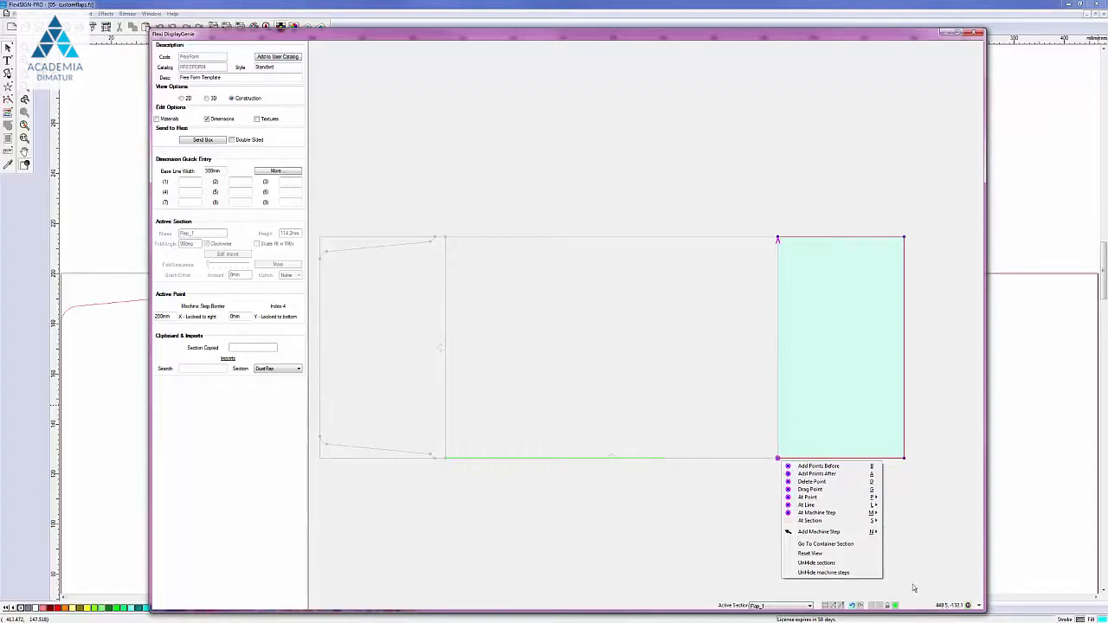
mouse_move(831, 518)
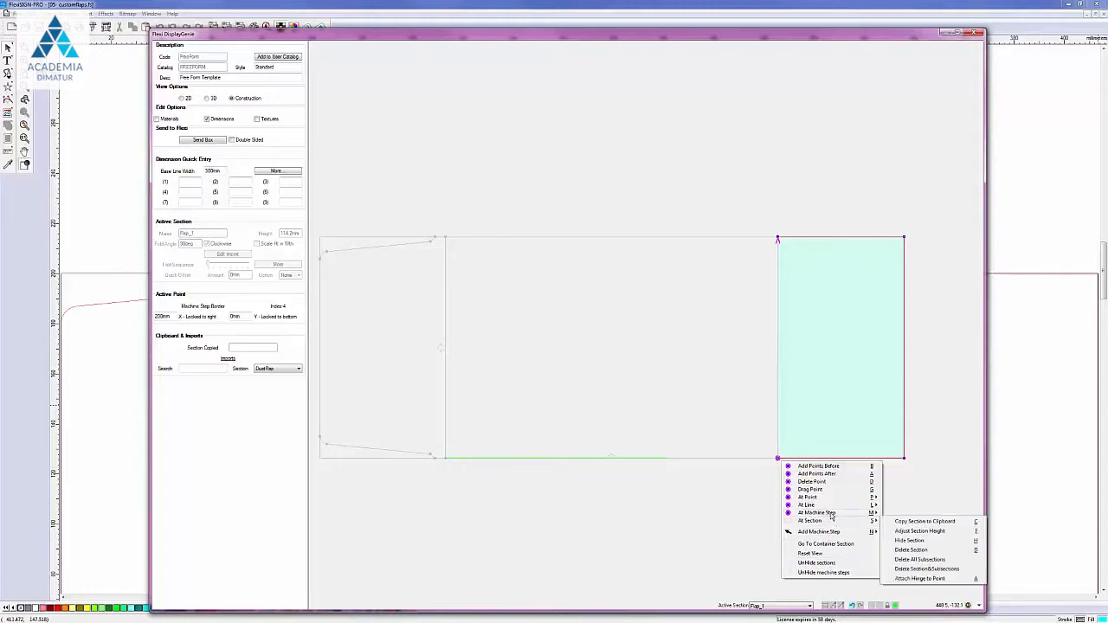
click(904, 520)
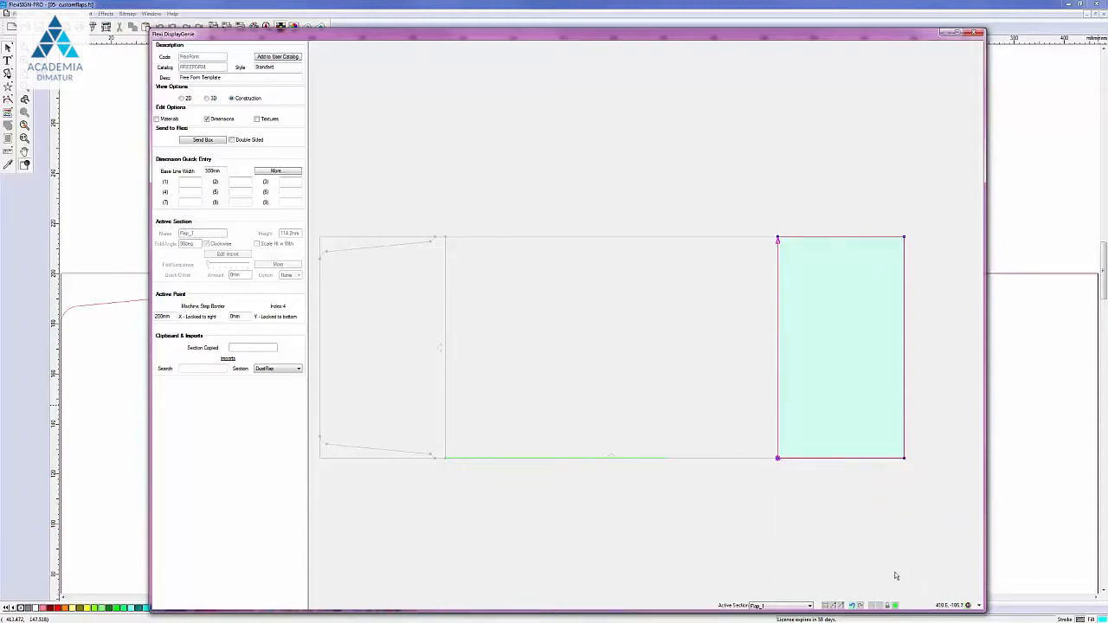
right_click(845, 519)
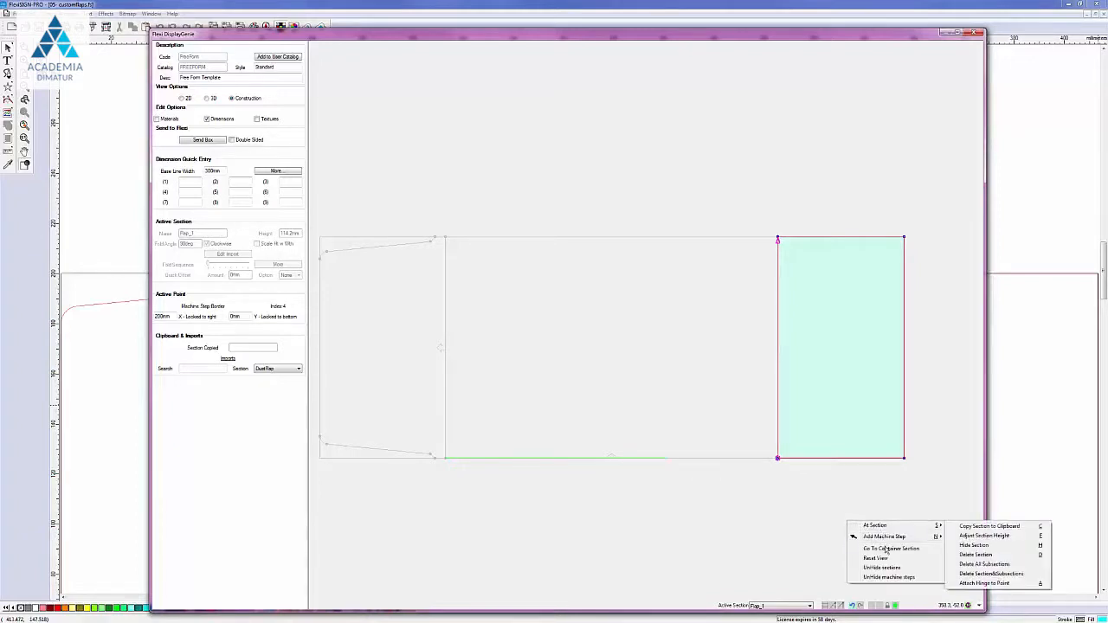
click(884, 577)
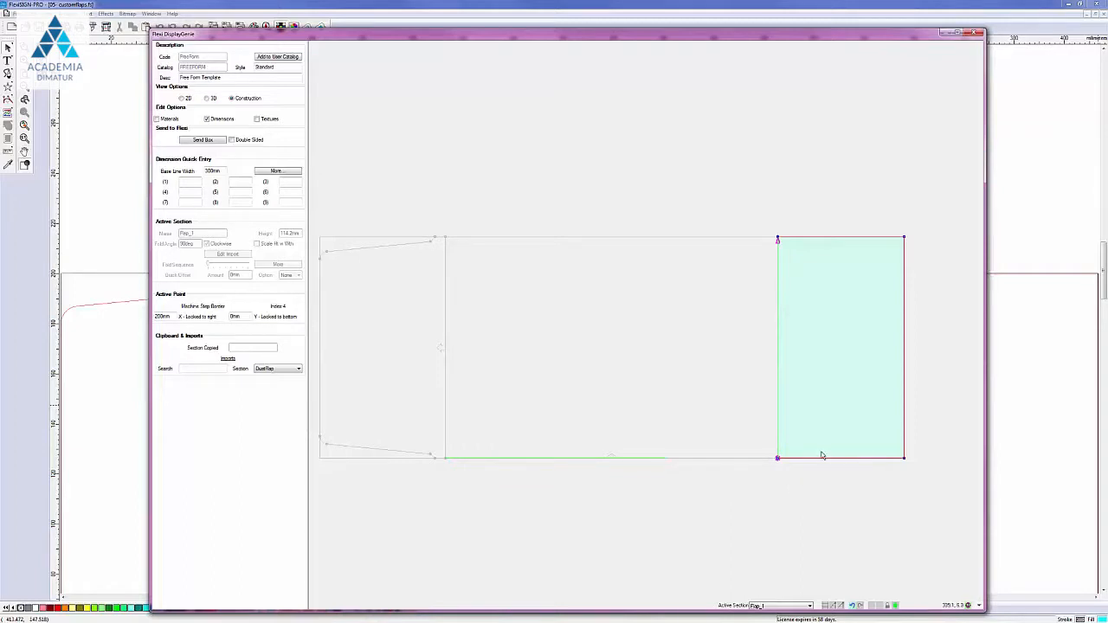
right_click(778, 461)
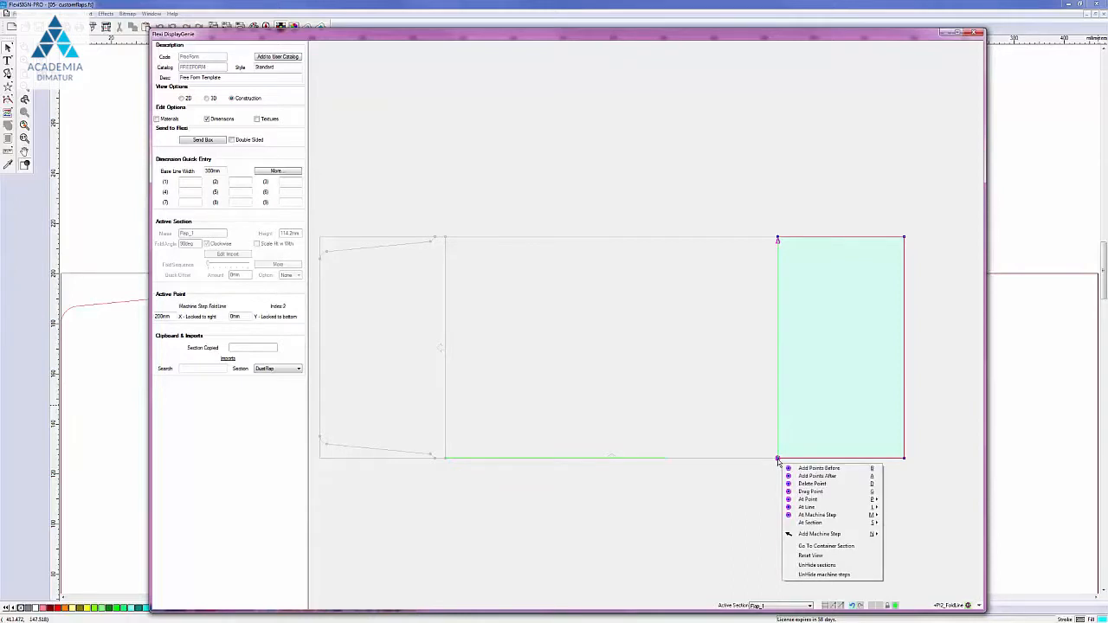
click(748, 491)
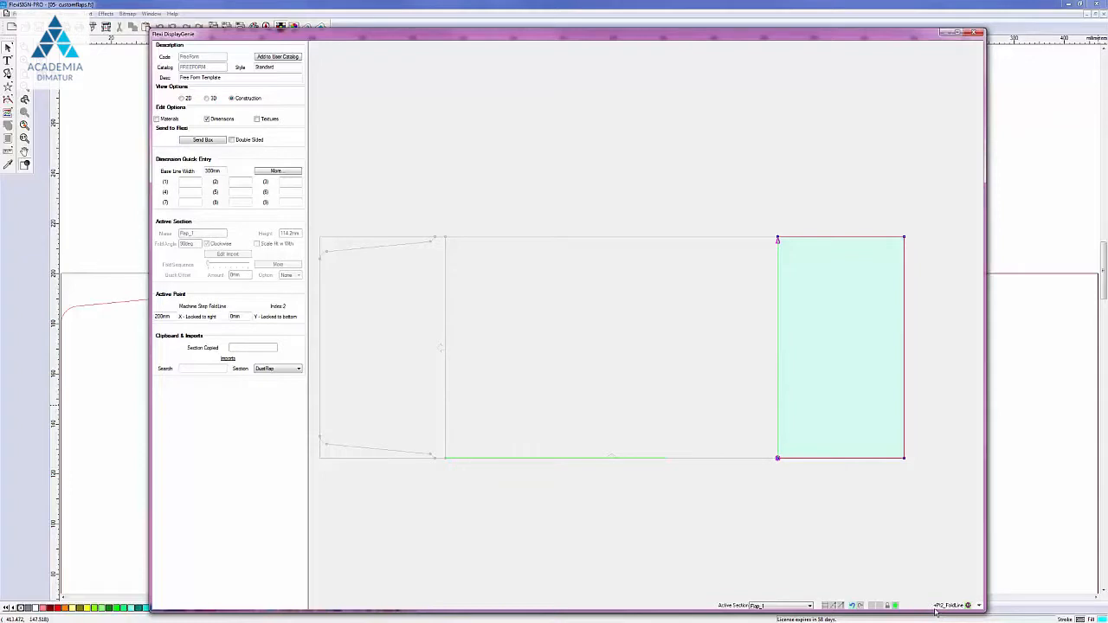
click(778, 460)
click(778, 460)
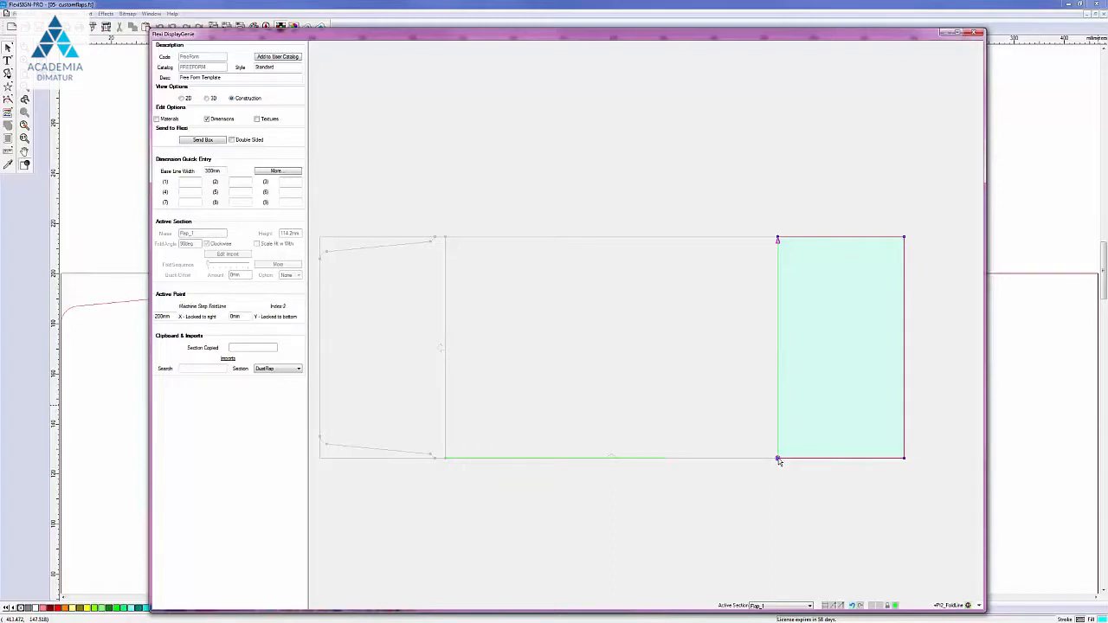
click(903, 459)
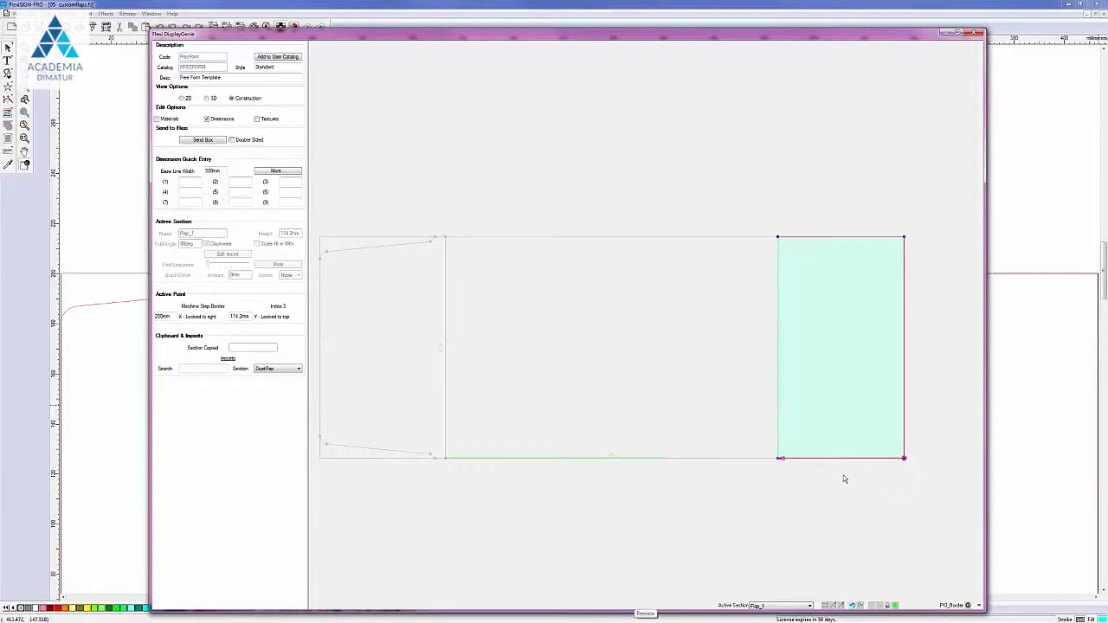
click(906, 368)
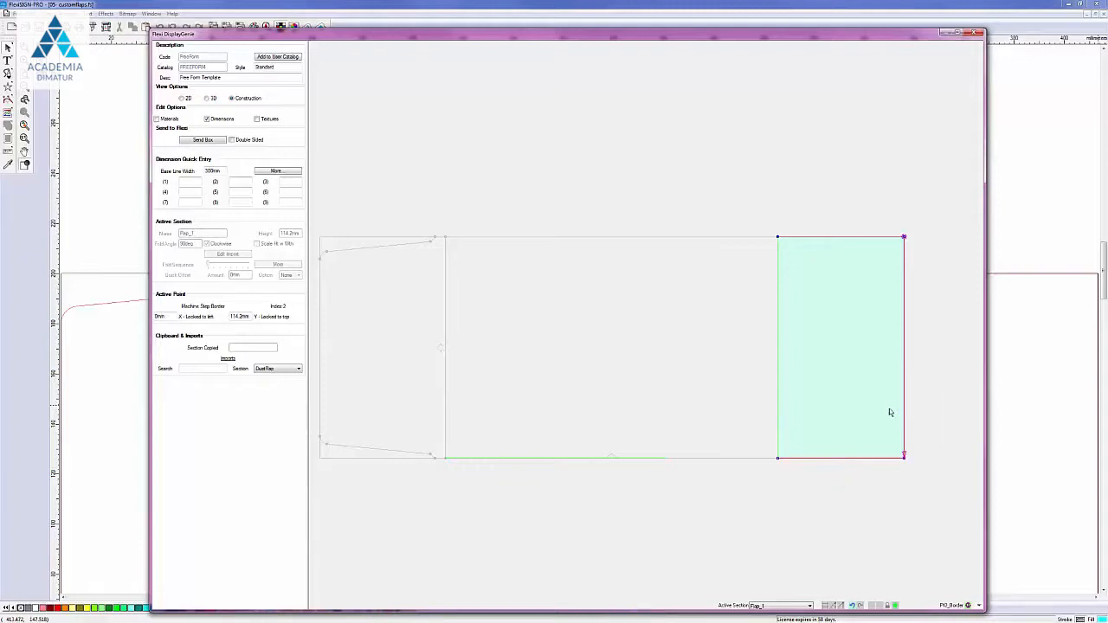
click(840, 465)
click(781, 356)
click(777, 459)
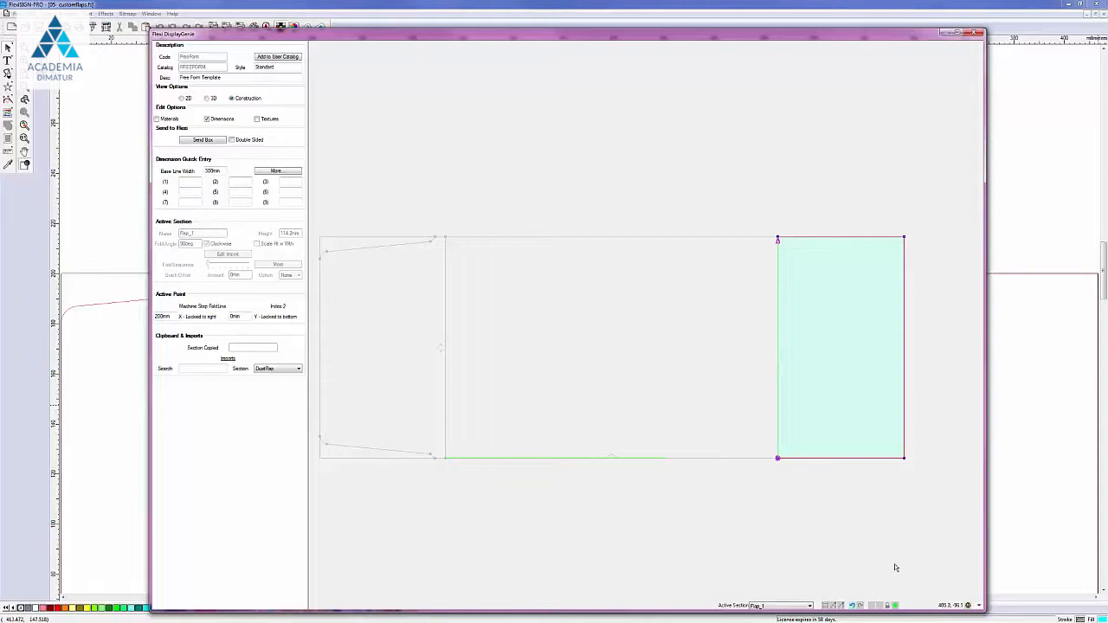
click(905, 459)
click(778, 458)
Step: Hide the flap's machine step, then open its closed machine step at the bottom-right corner
right_click(778, 460)
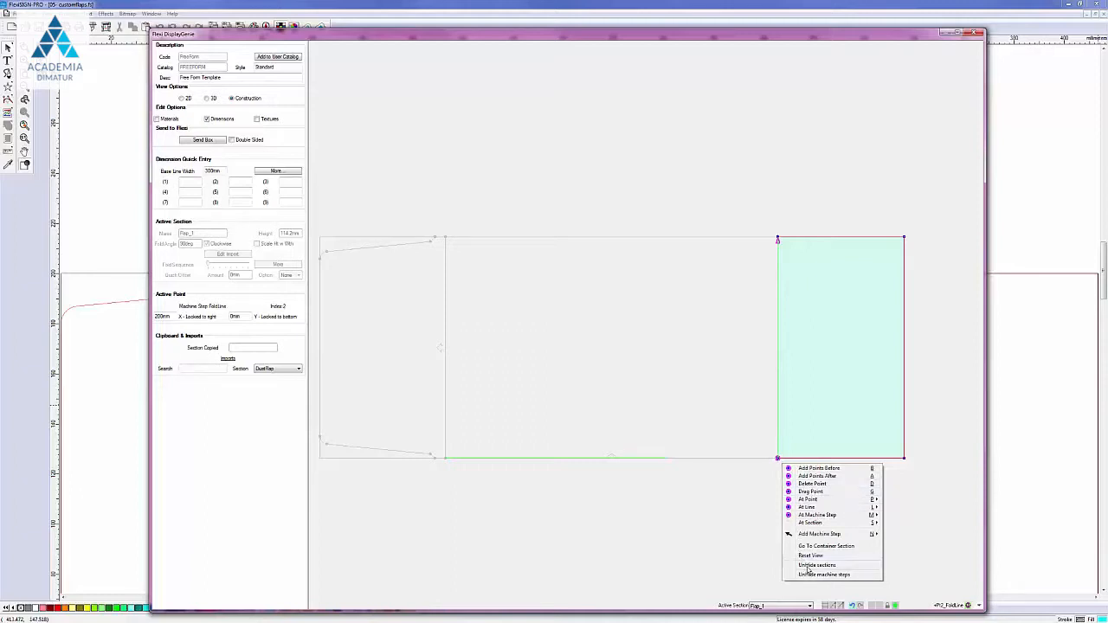
mouse_move(813, 515)
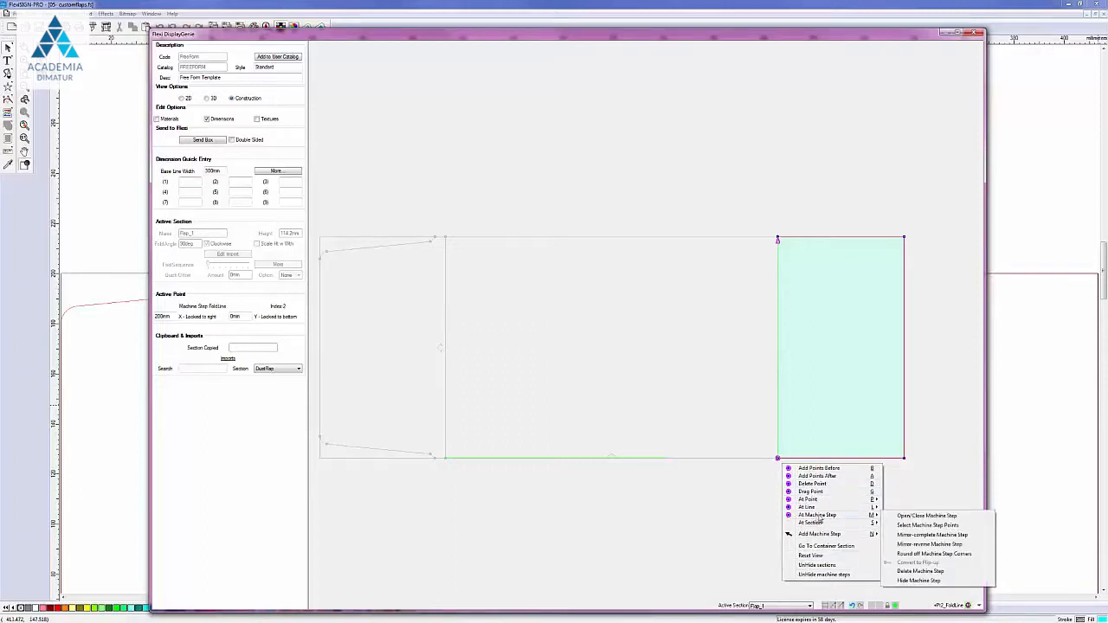
click(924, 581)
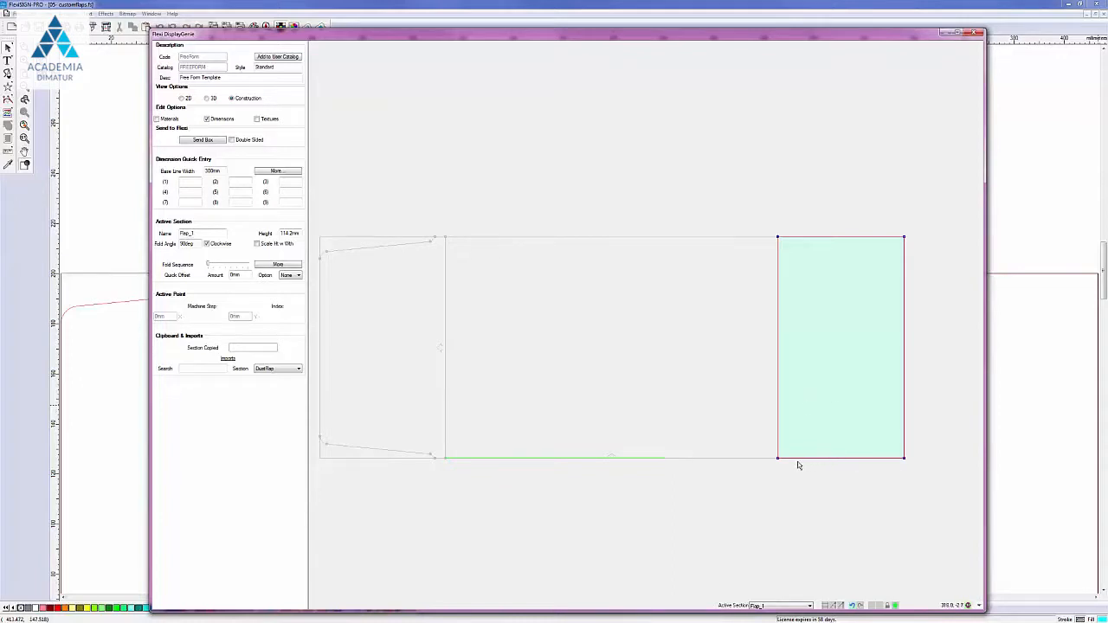
click(904, 458)
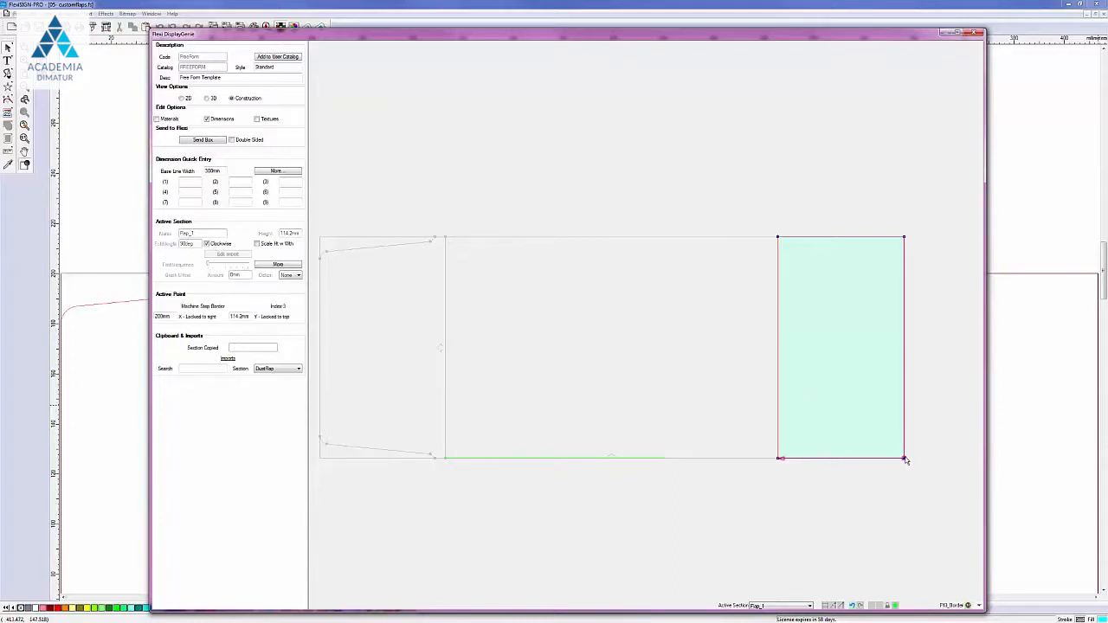
right_click(906, 460)
mouse_move(938, 514)
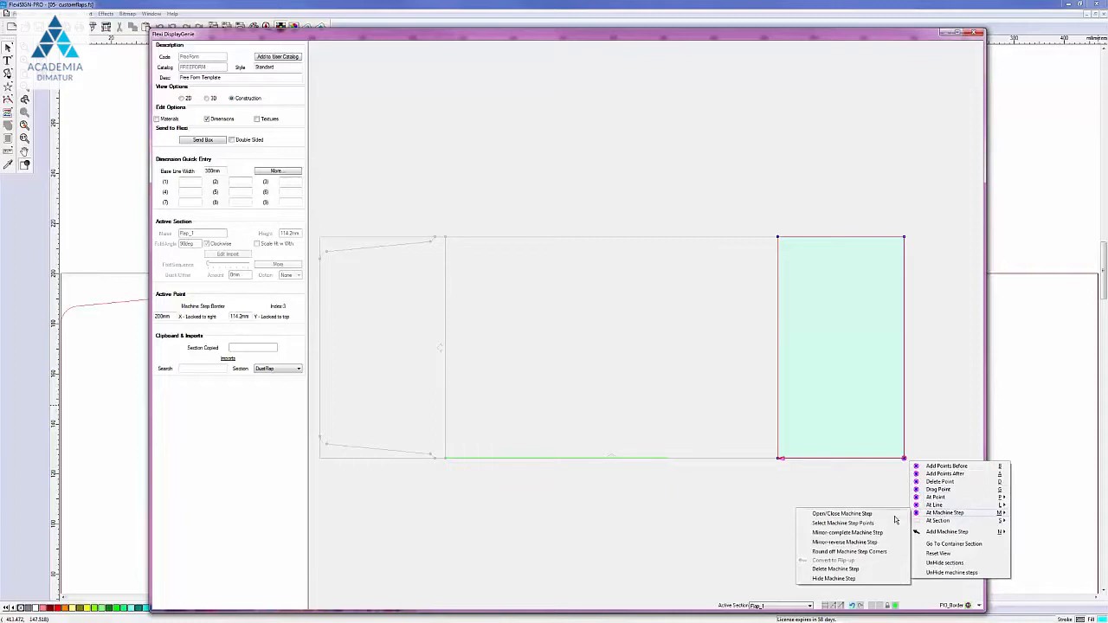
click(893, 516)
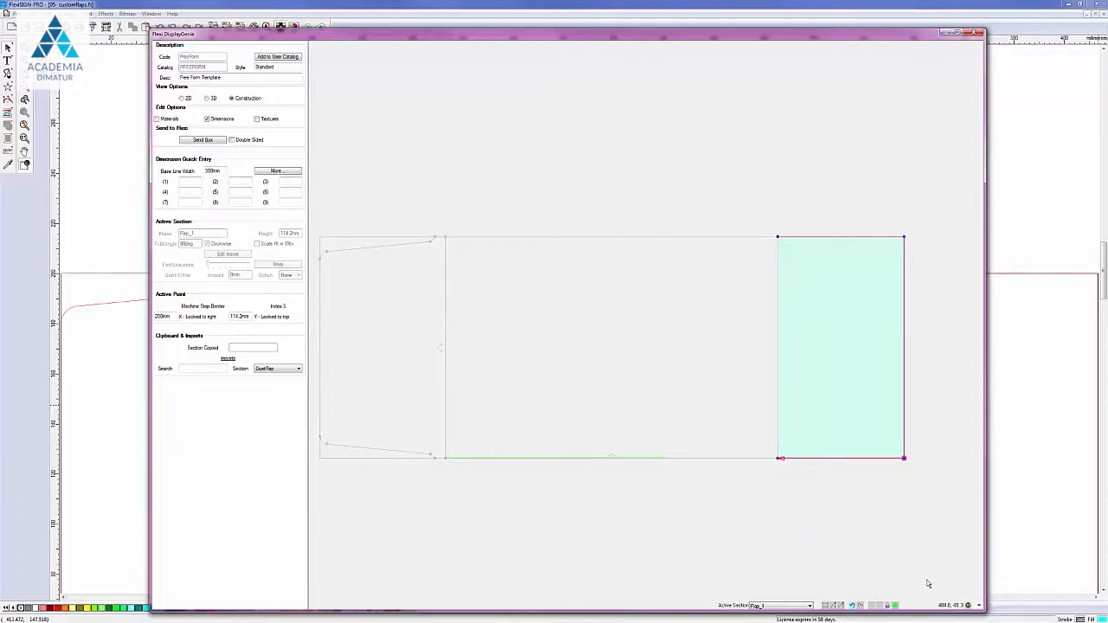
Step: Unhide all hidden sections and machine steps
right_click(868, 555)
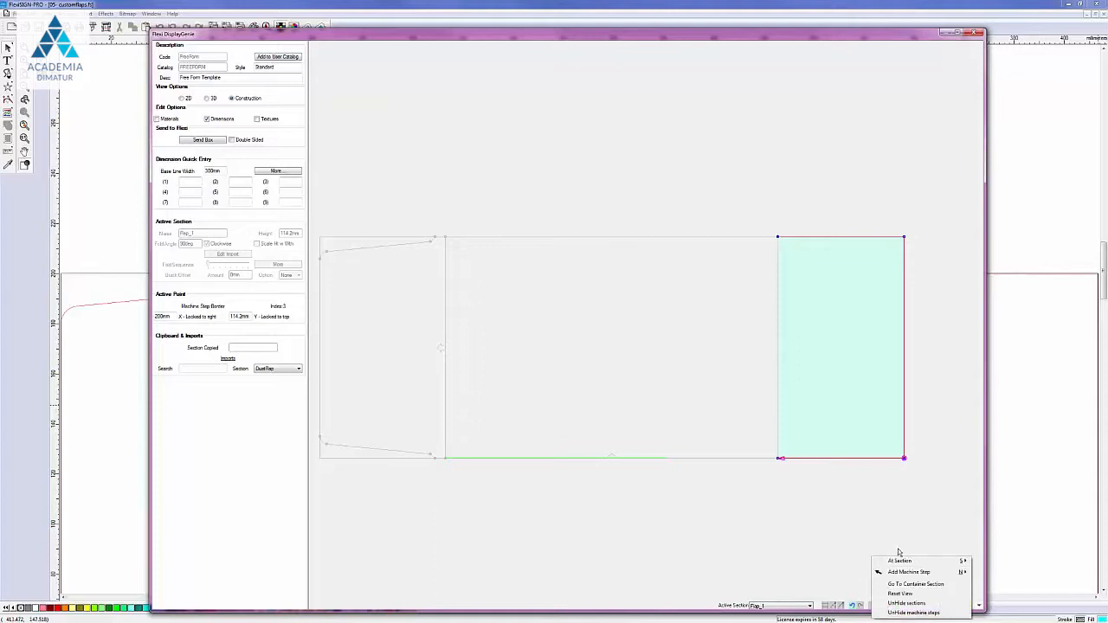
click(902, 604)
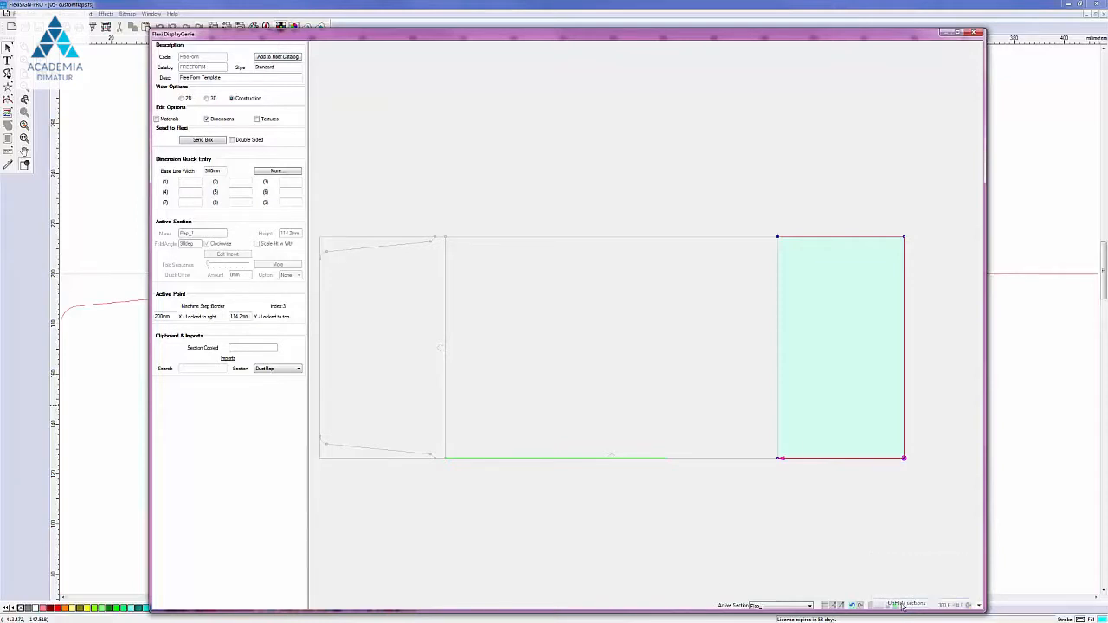
right_click(845, 497)
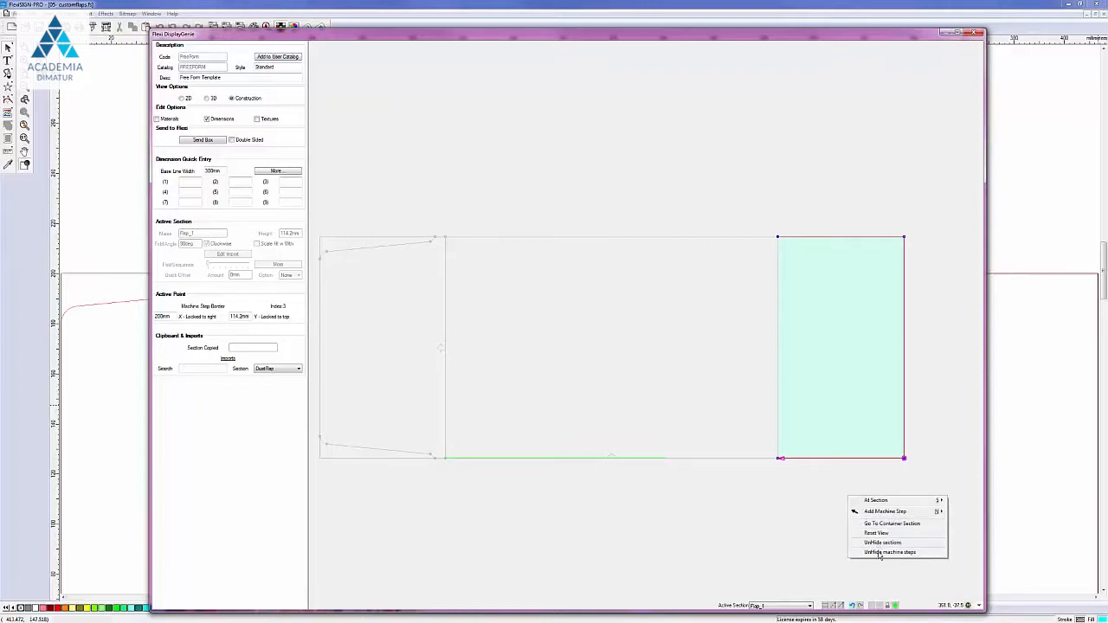
click(879, 553)
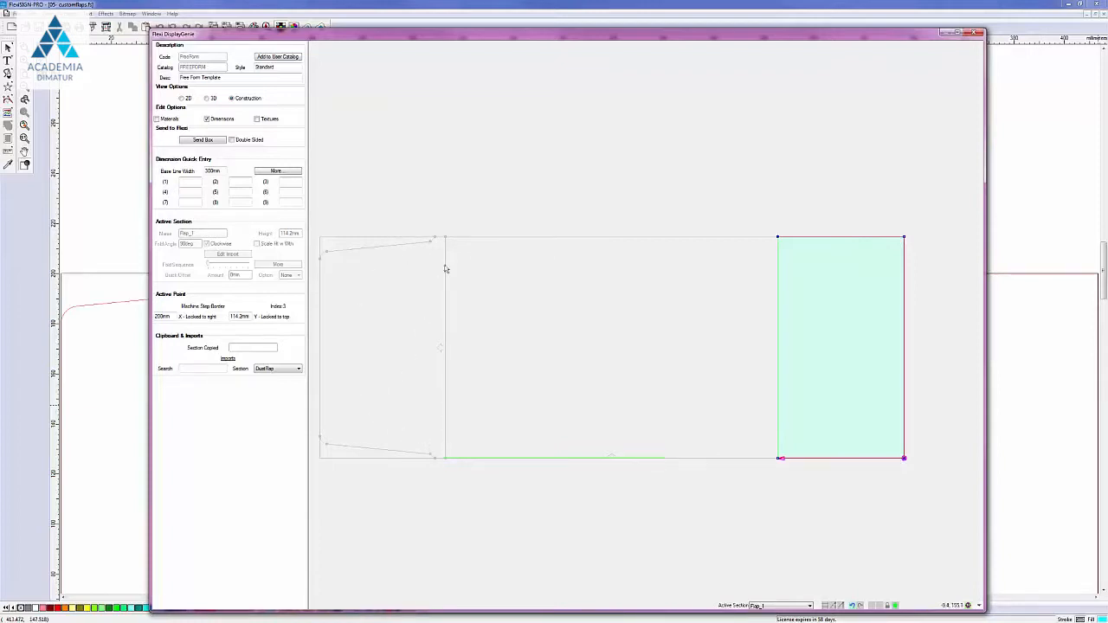
Step: Drag Flap_1's top-right and bottom-right corners in beside the fold line, zooming in
right_click(905, 239)
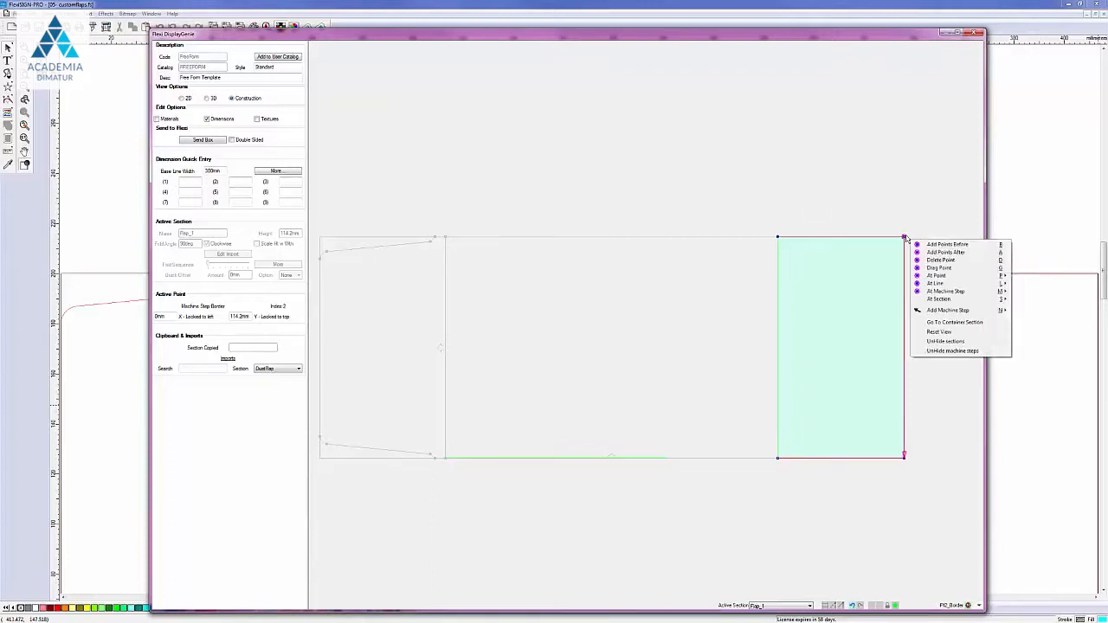
key(g)
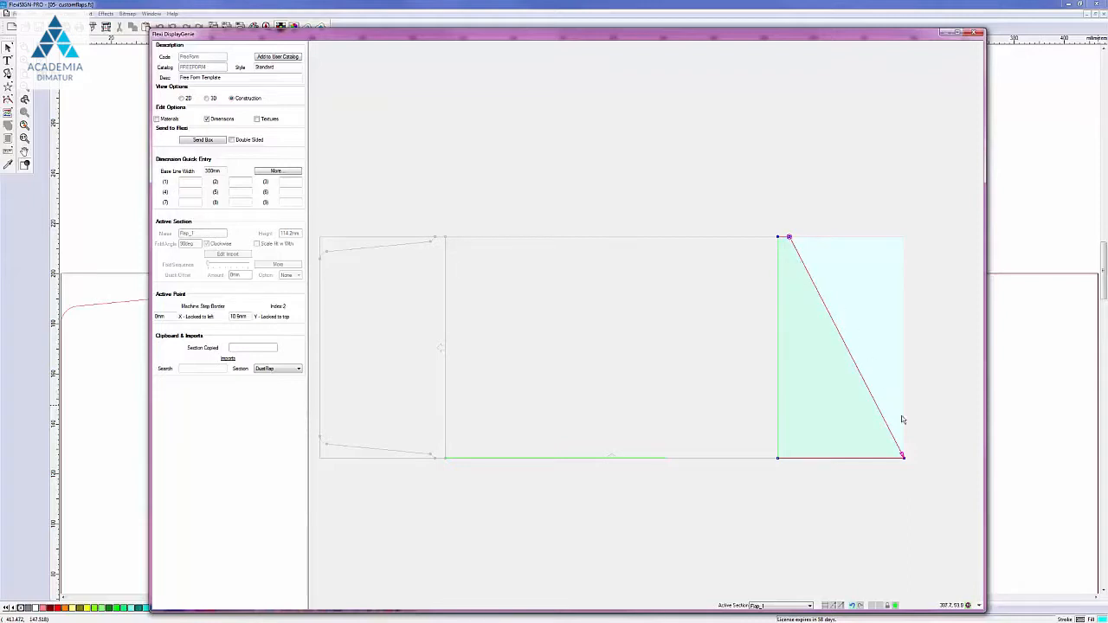
right_click(904, 458)
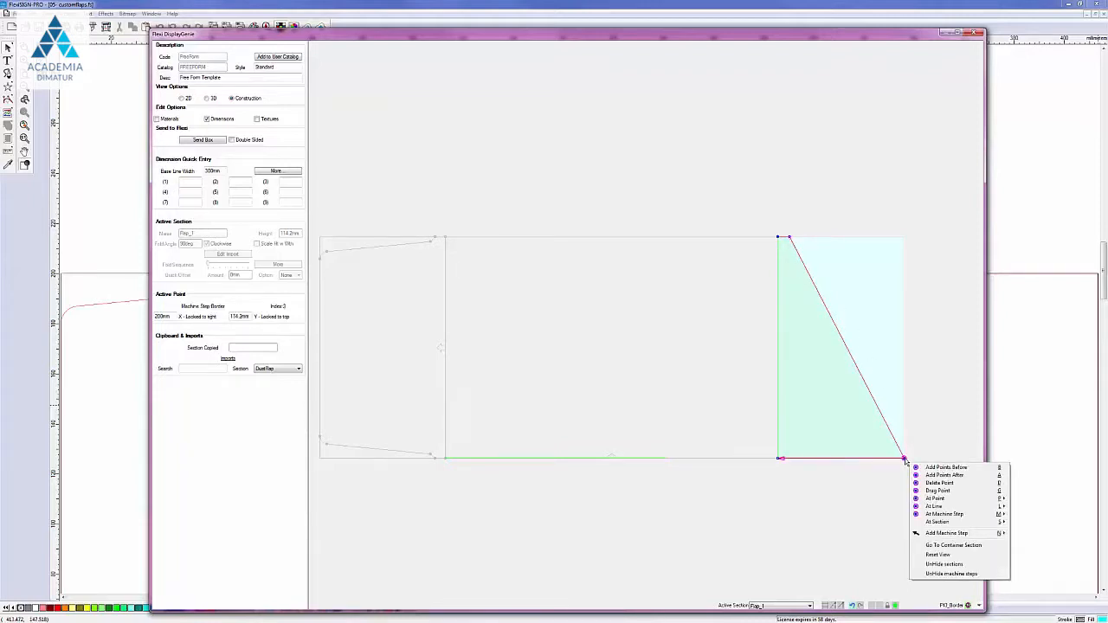
click(937, 490)
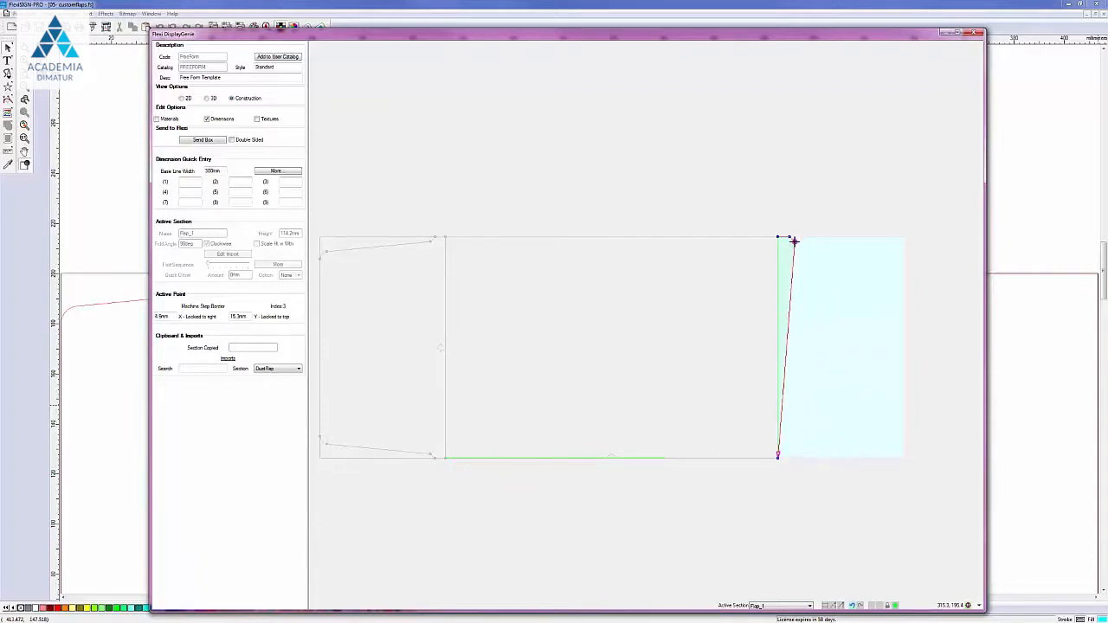
click(795, 241)
scroll(796, 332, up, 1)
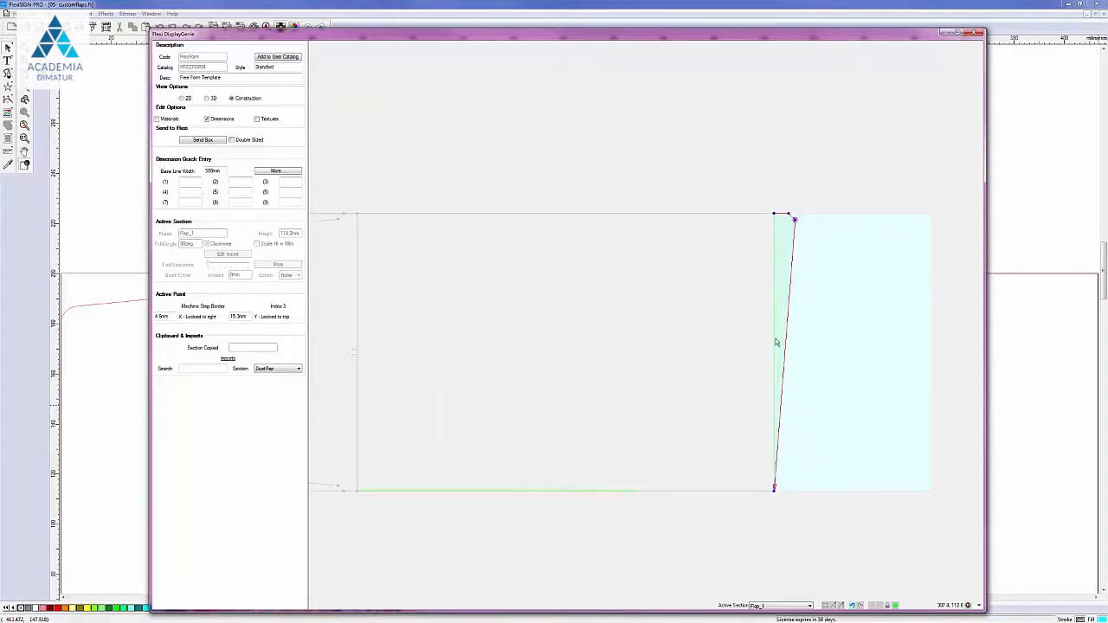
scroll(760, 283, up, 1)
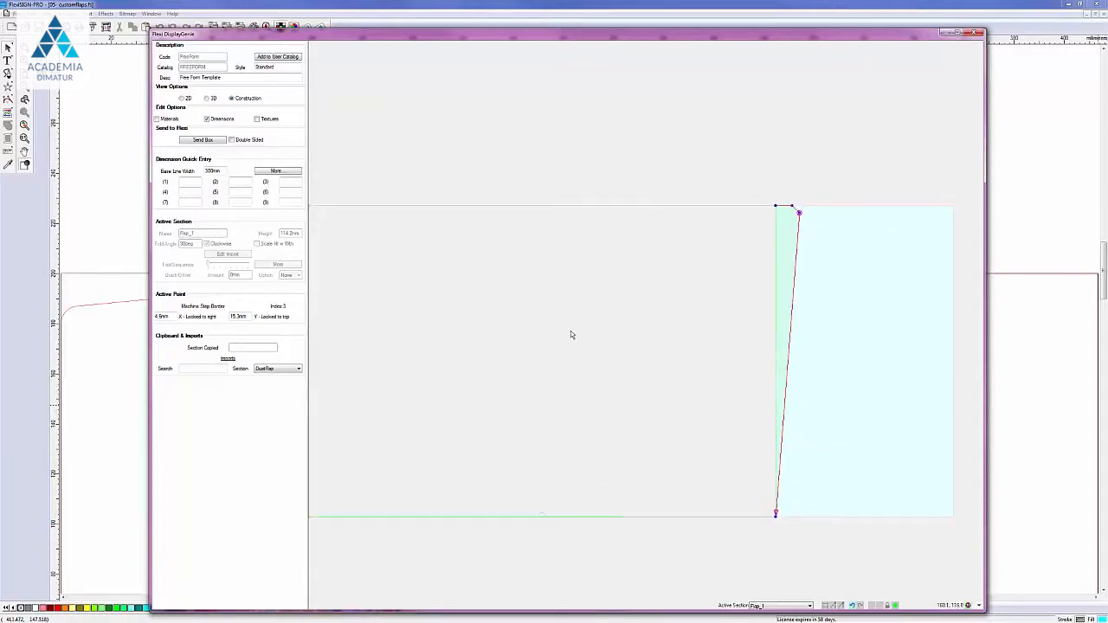
click(798, 213)
Step: Set the outer point to X 5mm, Y 15mm, then preview the whole template without grid
right_click(801, 215)
mouse_move(799, 214)
mouse_down()
mouse_move(816, 217)
mouse_move(799, 213)
mouse_up()
click(646, 613)
scroll(378, 309, down, 1)
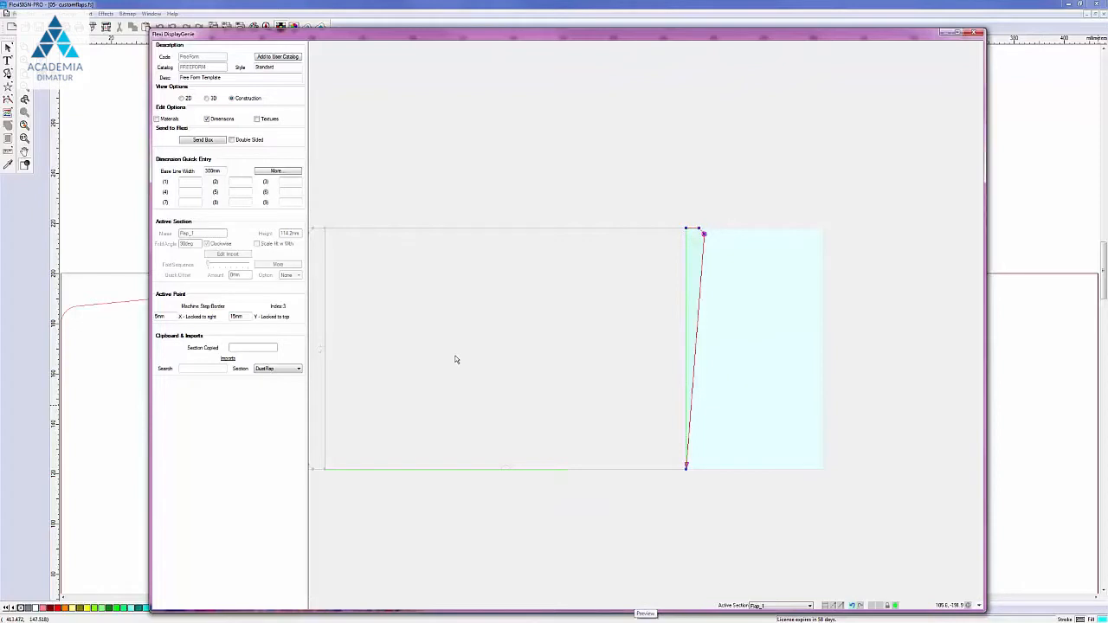
middle_drag(455, 361, 594, 352)
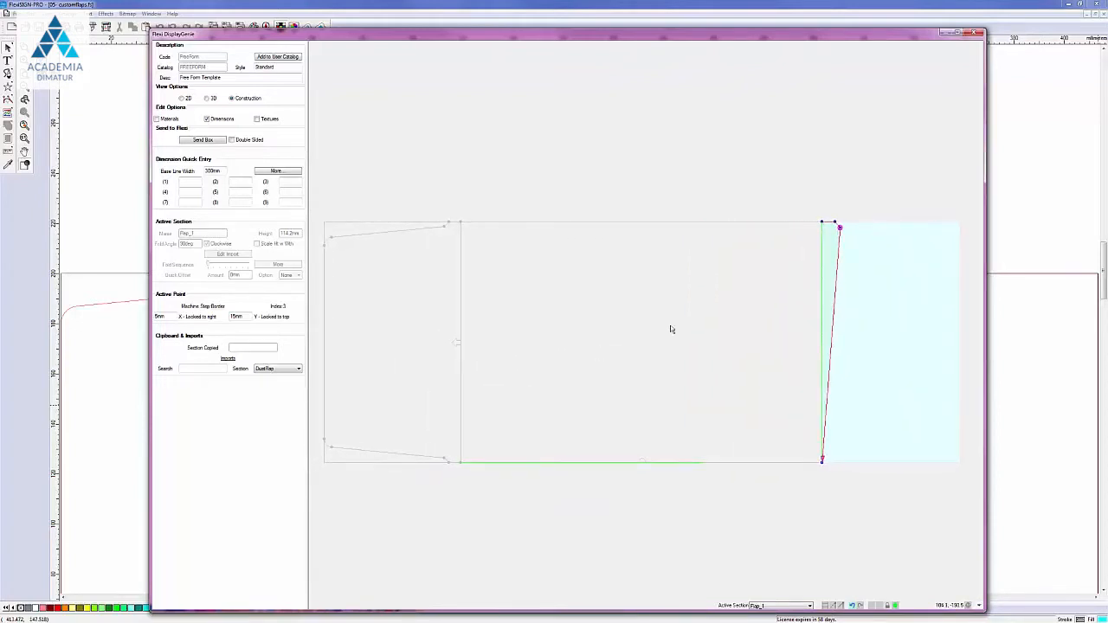
Step: Move the flap's bottom corner point up to the flap's upper right
right_click(822, 463)
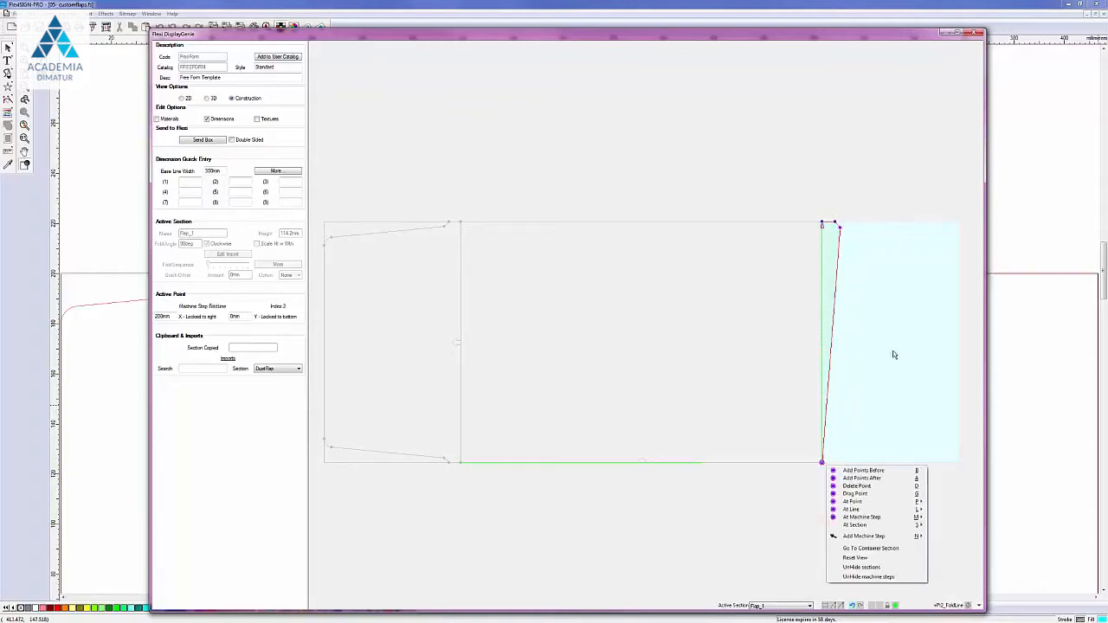
click(857, 494)
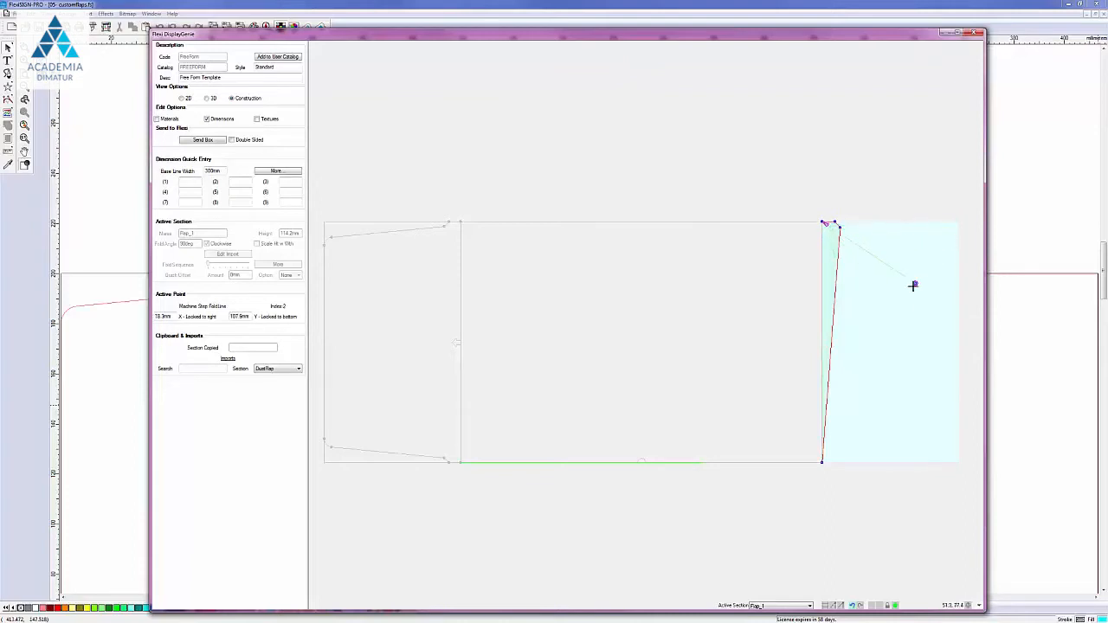
key(Escape)
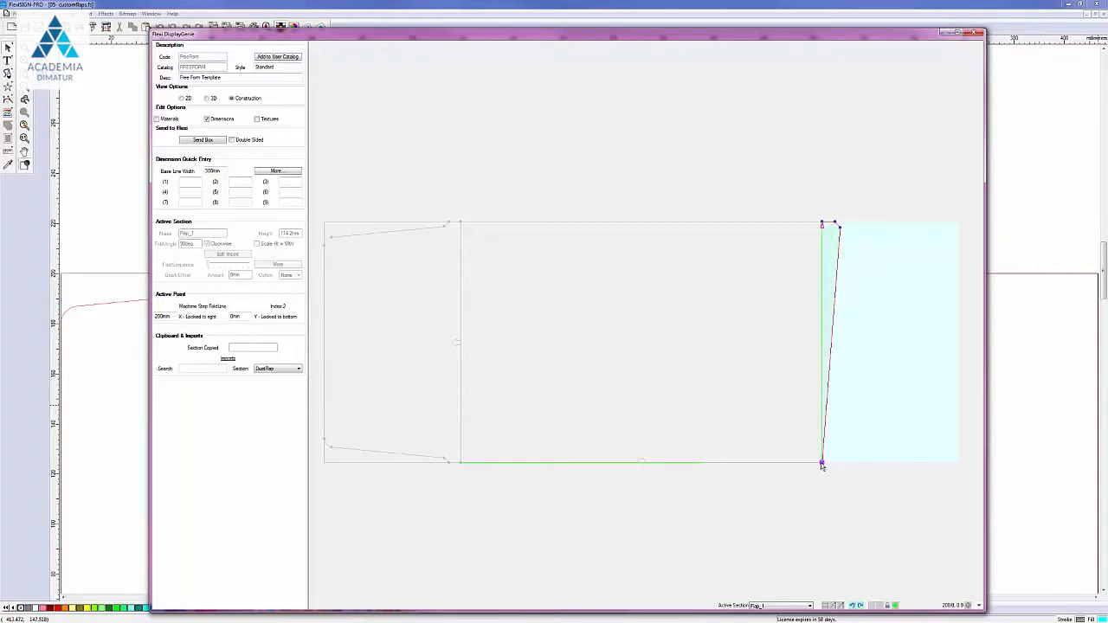
right_click(822, 464)
right_click(822, 465)
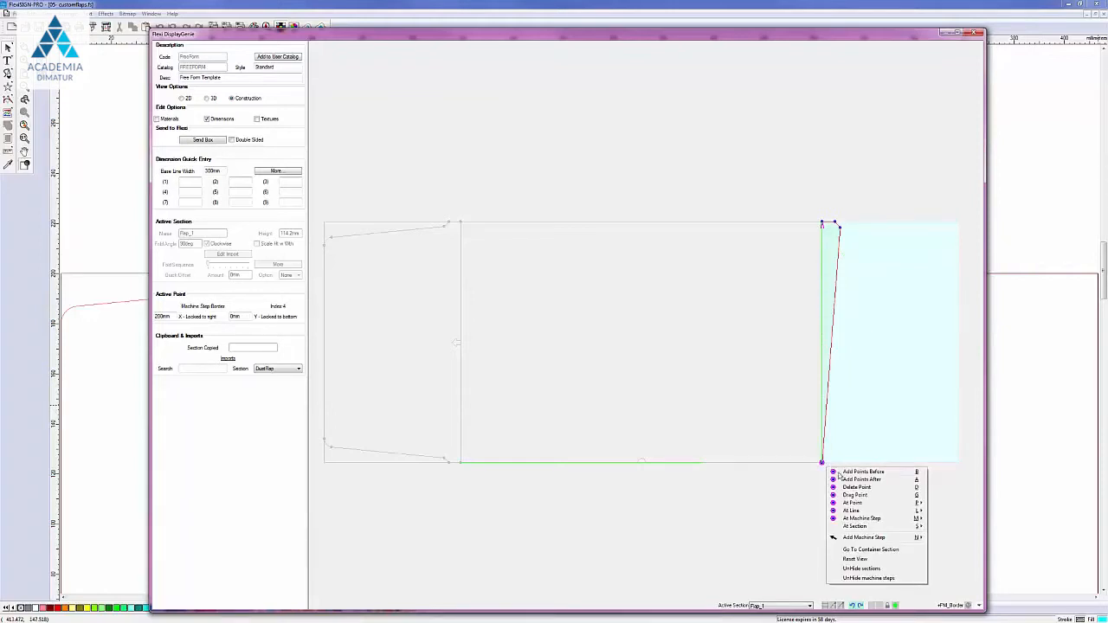
click(853, 495)
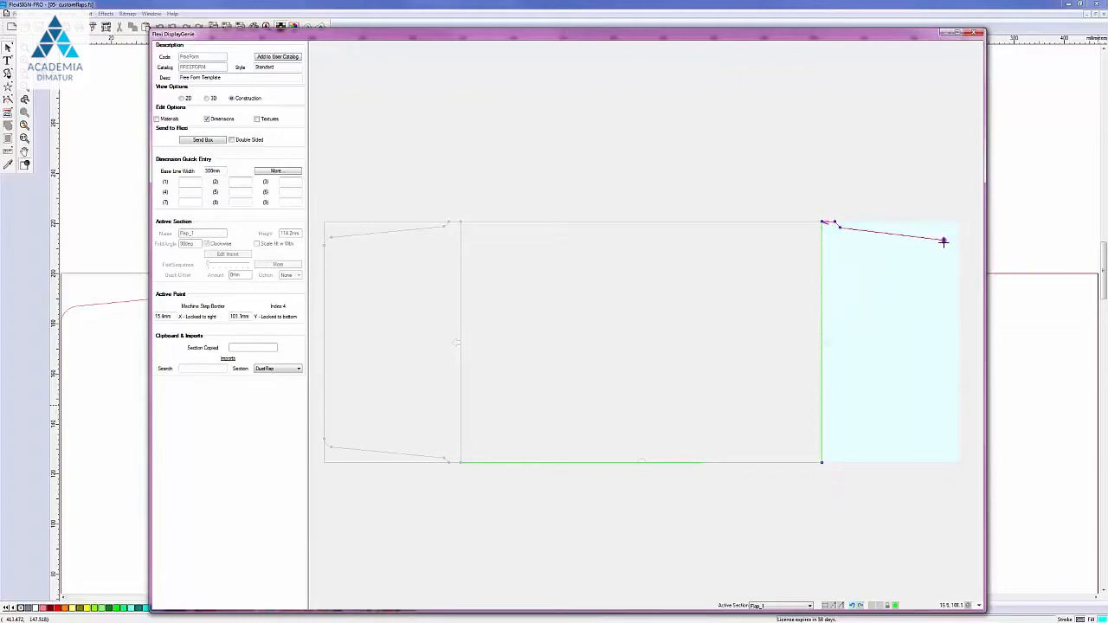
click(943, 243)
Step: Add a new corner point after the moved point along the top edge
right_click(944, 246)
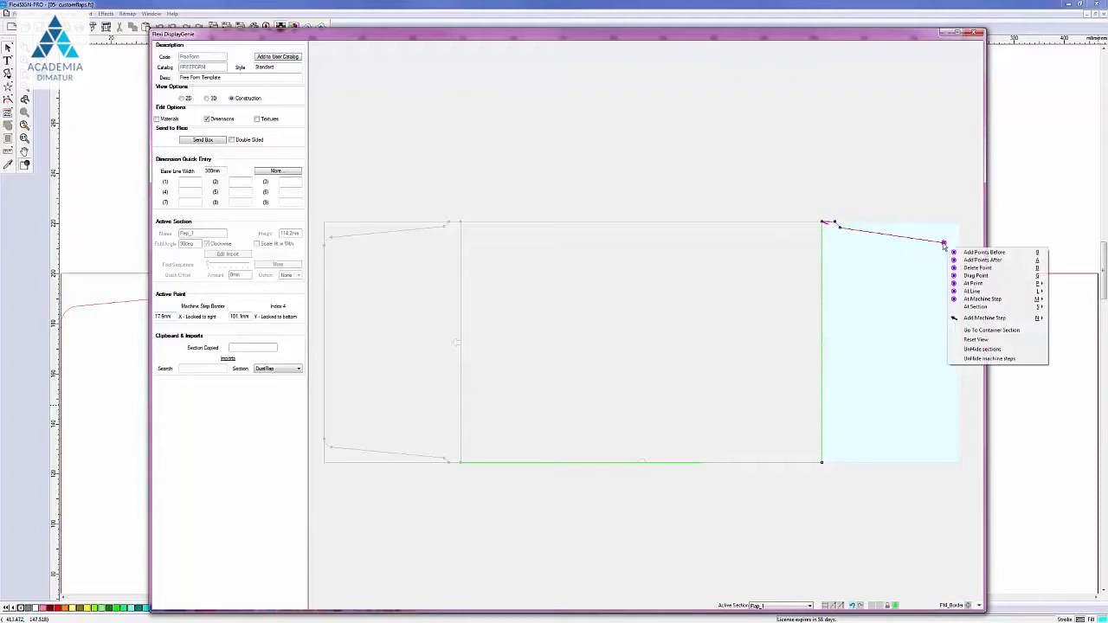
key(a)
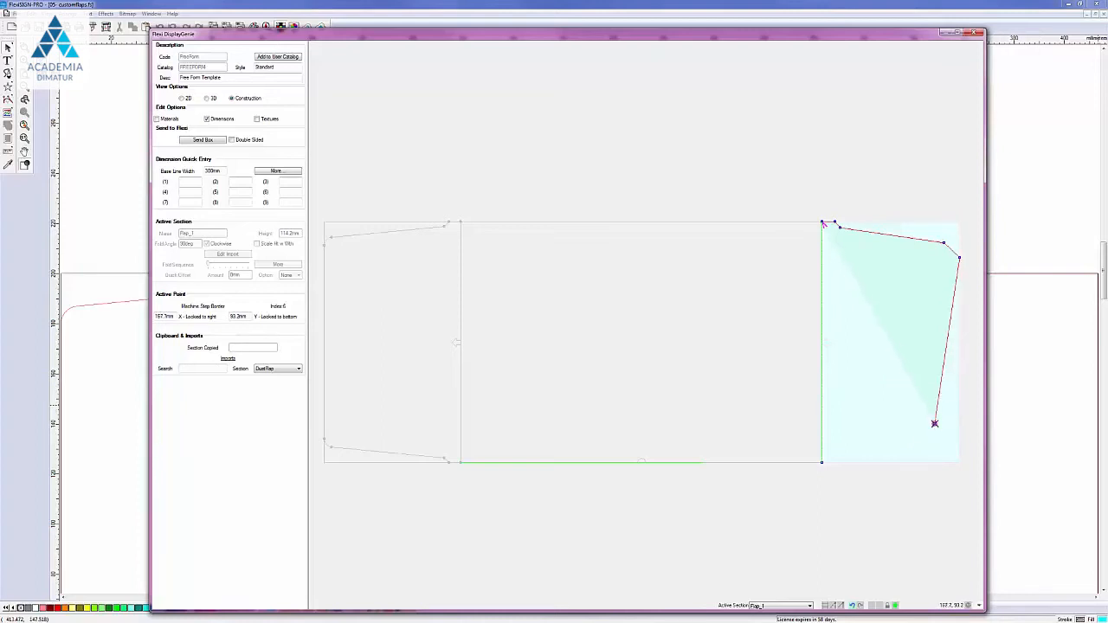
key(Escape)
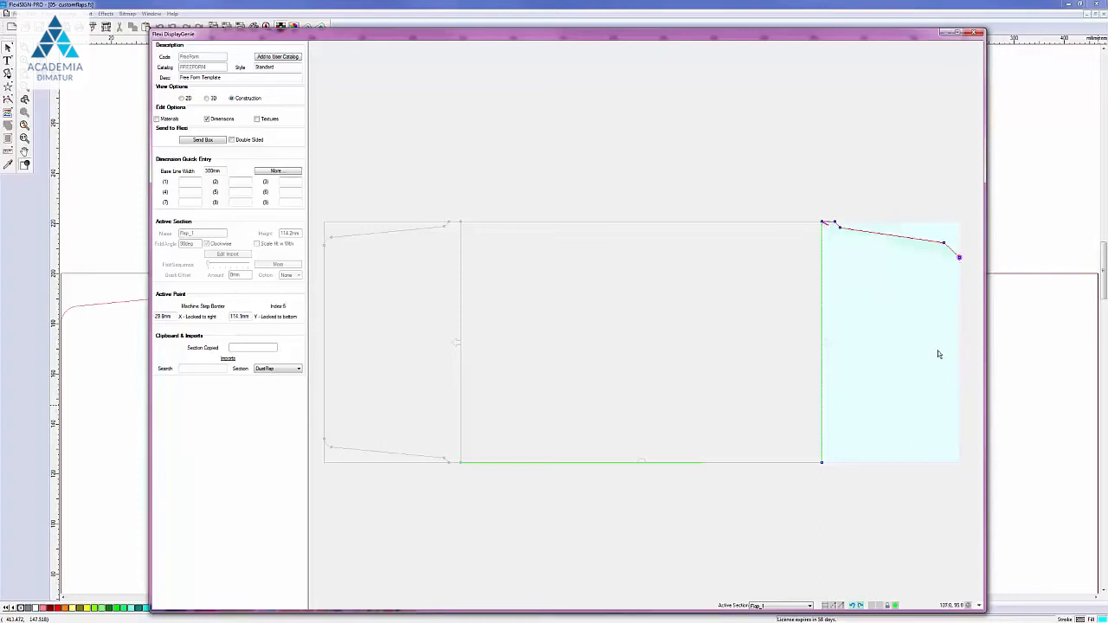
Step: Mirror-complete Flap_1's machine step so the bottom edge copies the sloped top
right_click(959, 259)
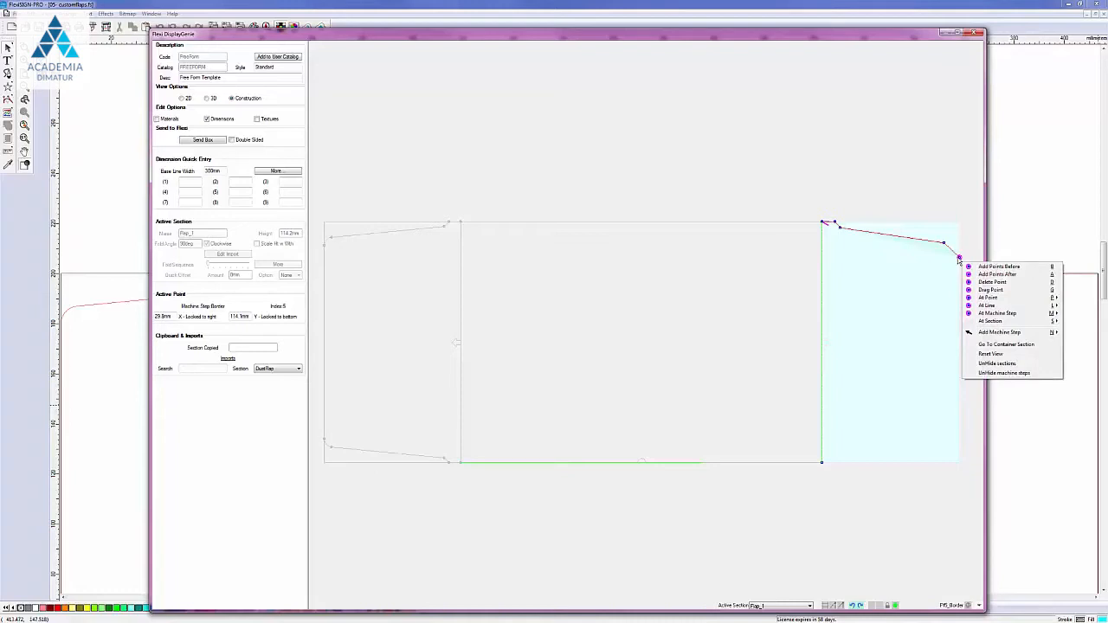
mouse_move(984, 313)
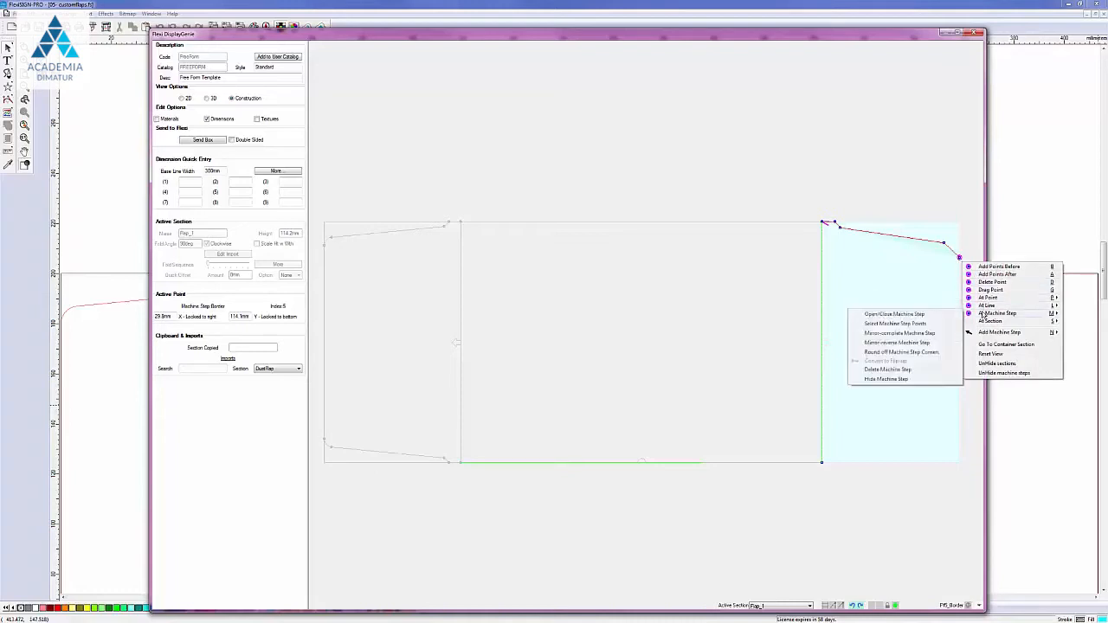
click(917, 334)
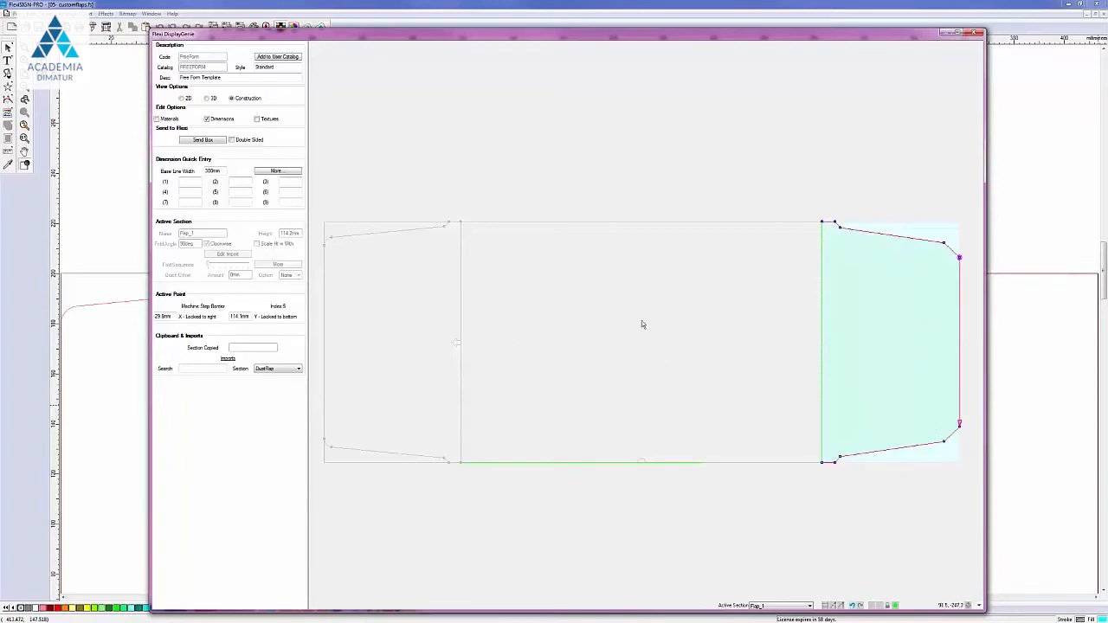
Step: Curve the top-right corner segment into an arc tangent to the previous edge
right_click(944, 247)
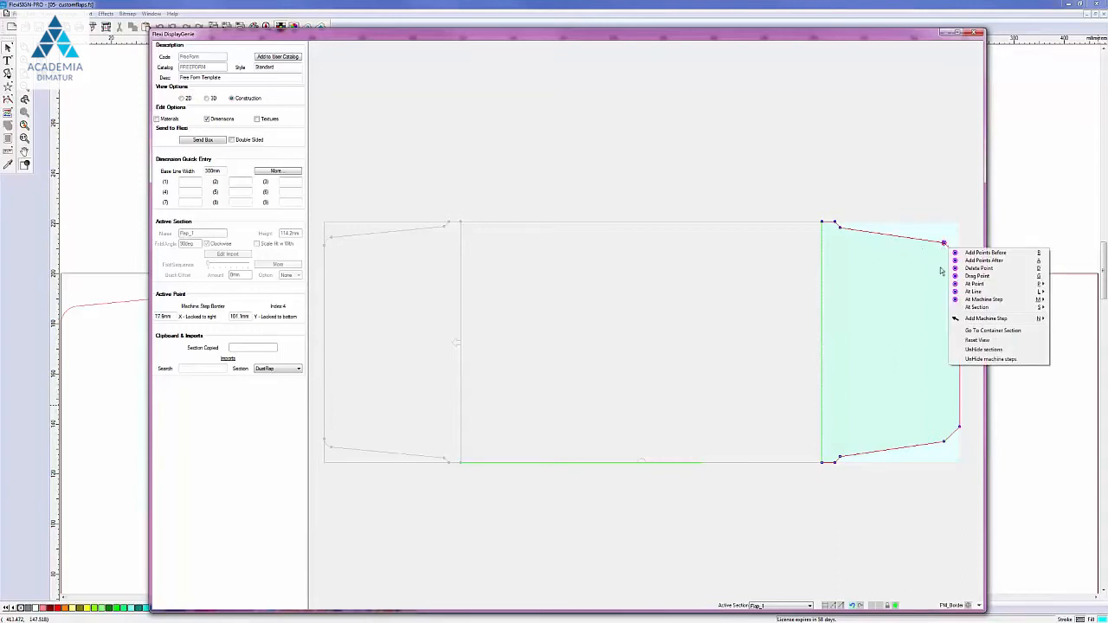
mouse_move(974, 293)
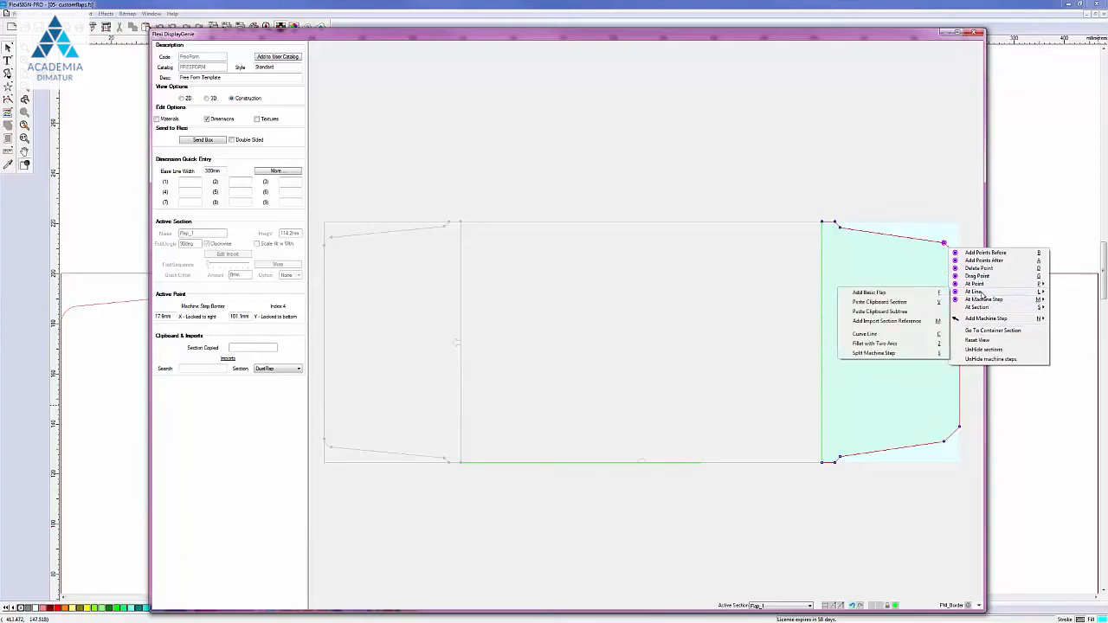
click(906, 336)
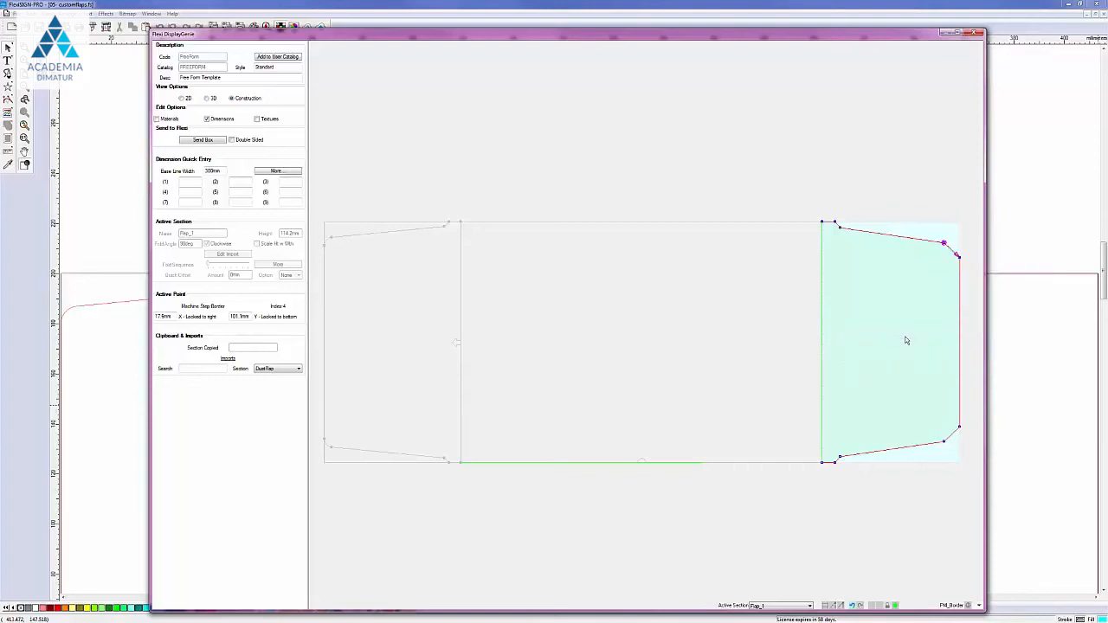
click(954, 246)
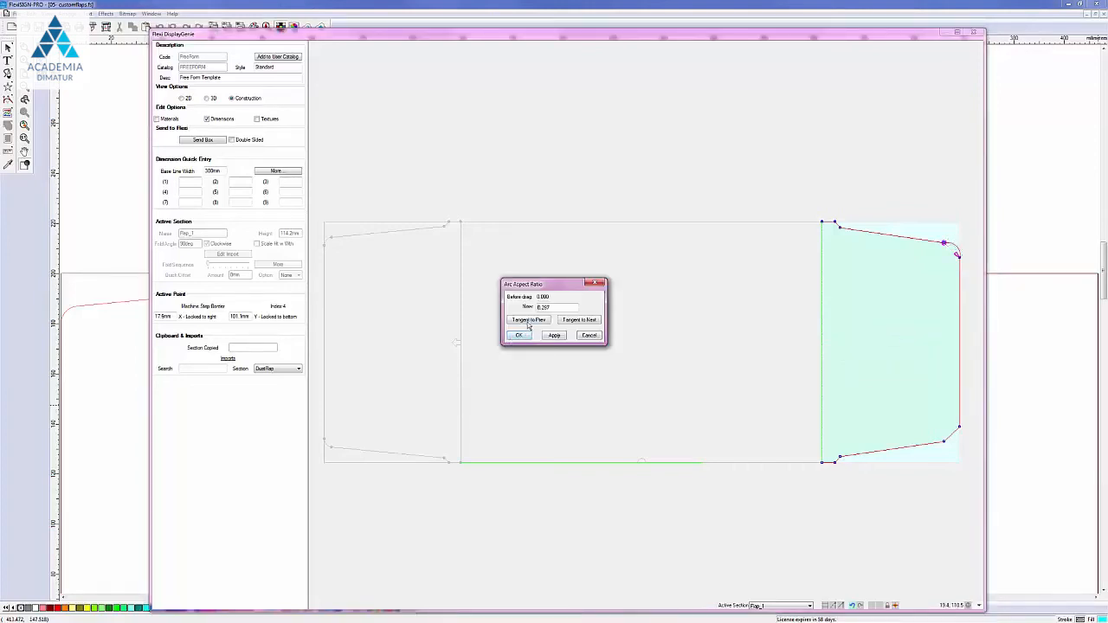
click(528, 320)
click(518, 334)
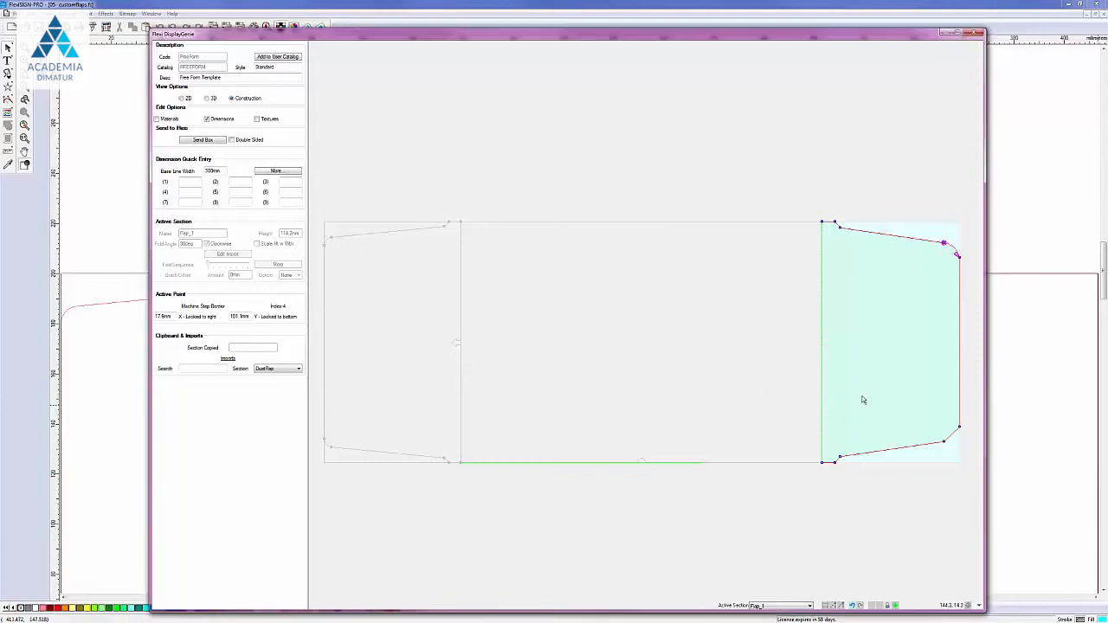
click(959, 428)
Step: Convert Flap_1's lower-right corner segment to a curve, bend it into an arc tangent to the adjoining edge
right_click(959, 430)
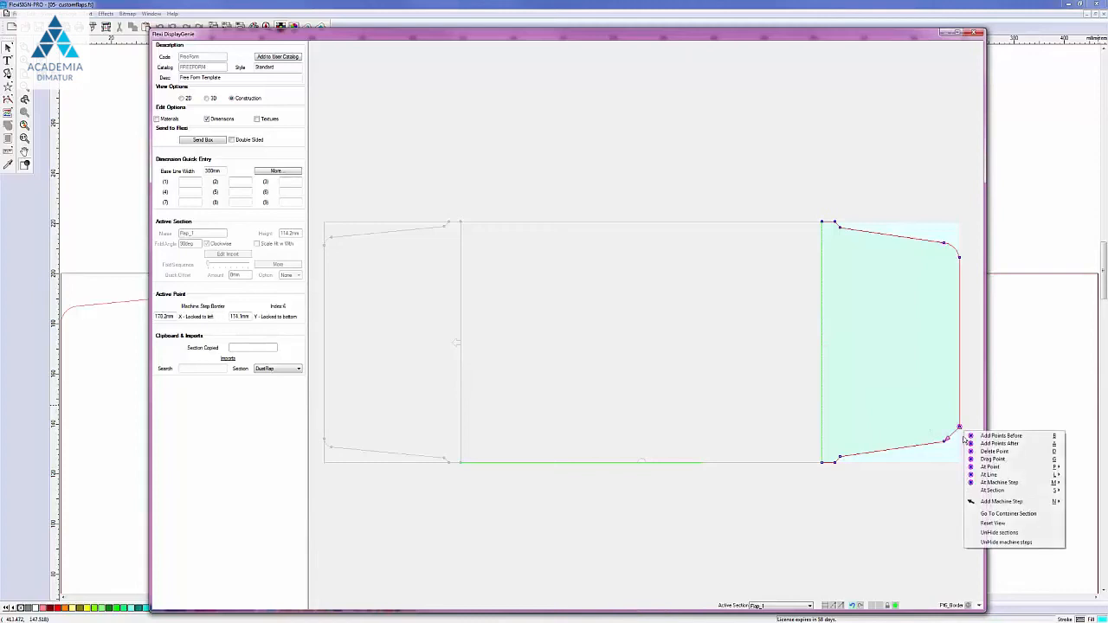
mouse_move(985, 474)
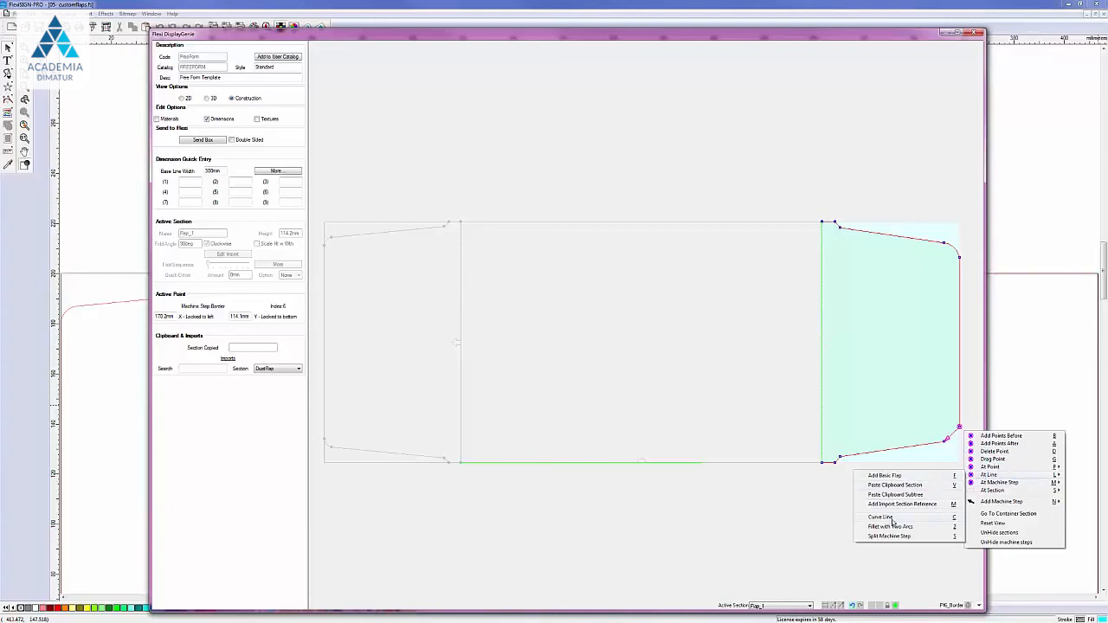
click(881, 518)
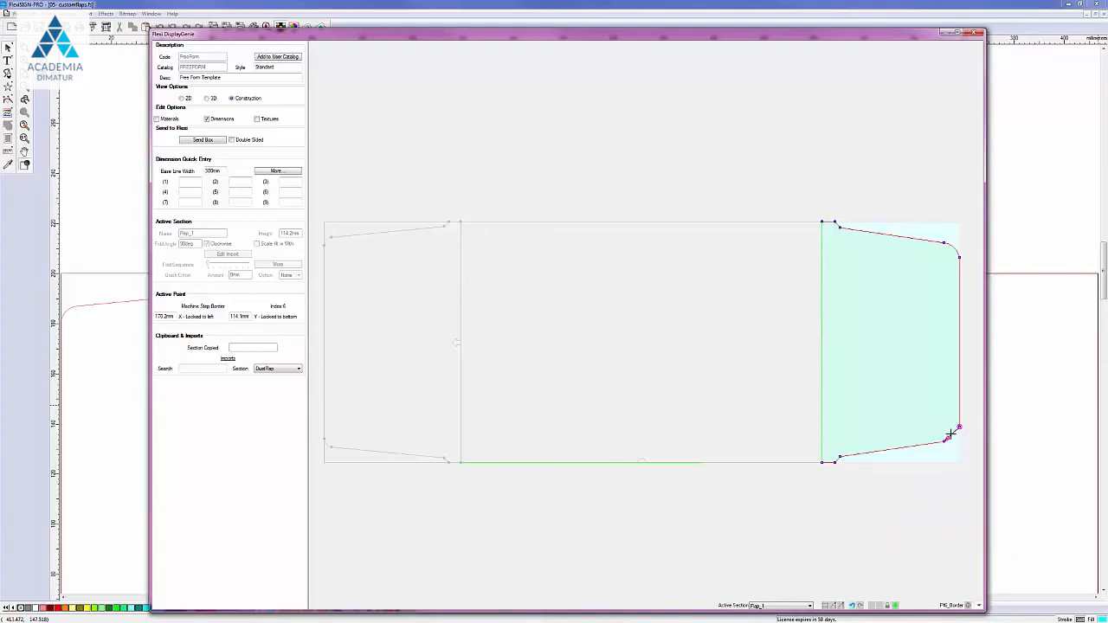
drag(954, 428, 952, 436)
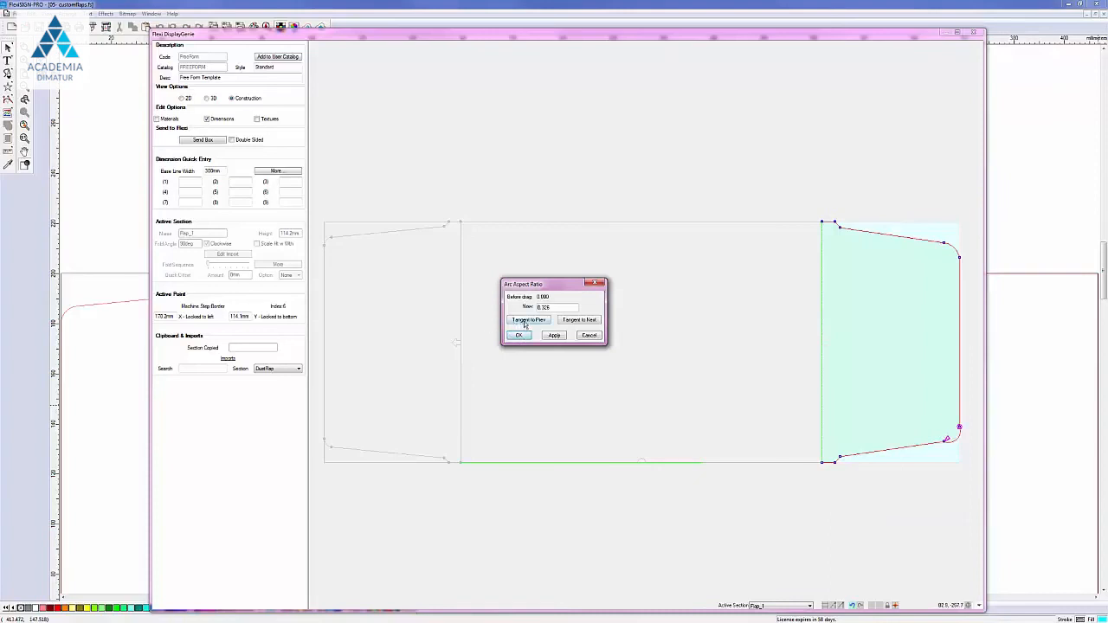
click(566, 322)
click(518, 335)
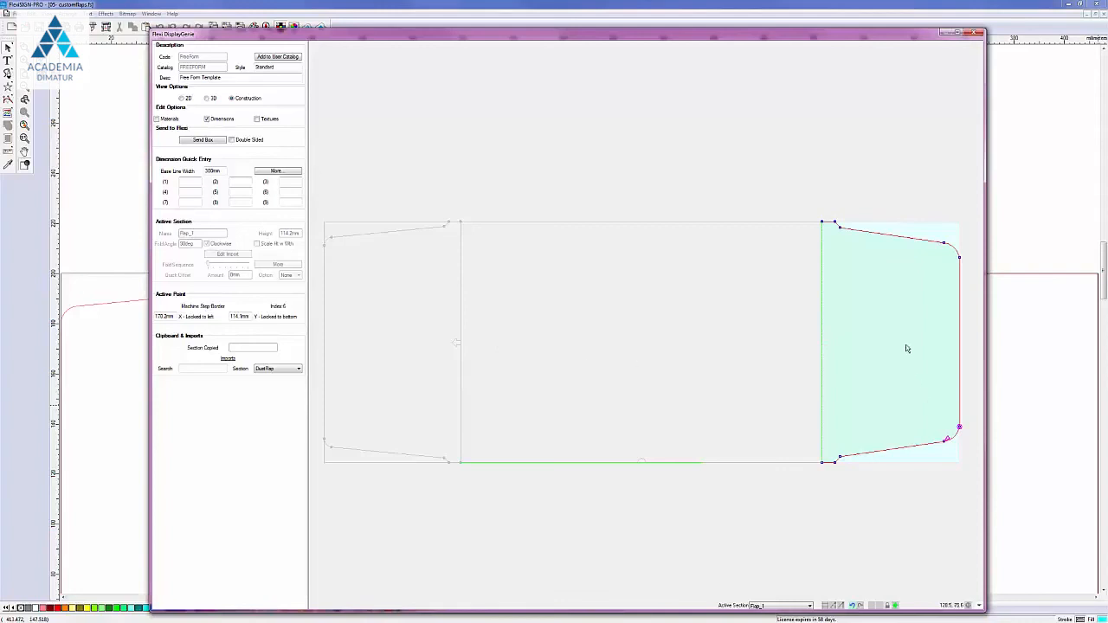